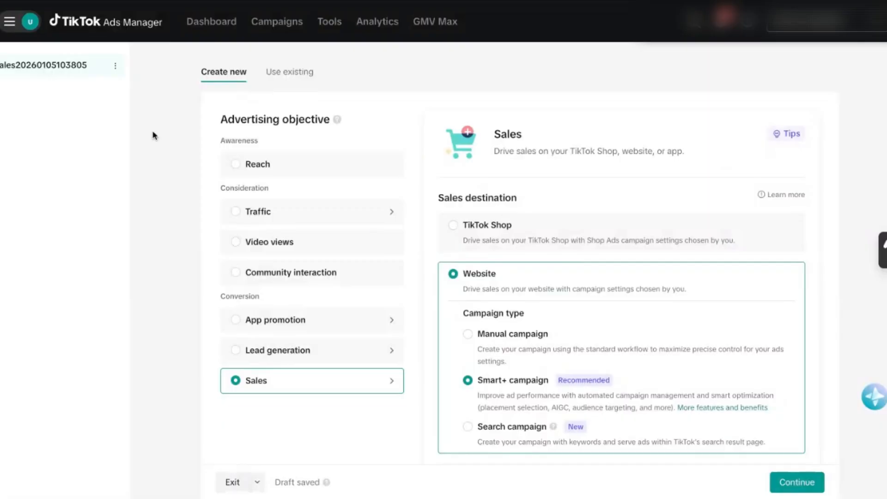
scroll(153, 135, down, 1)
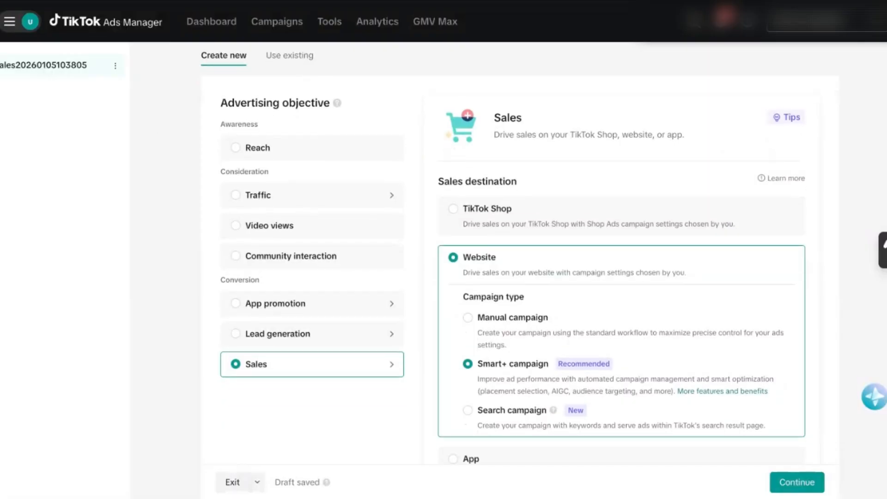
scroll(153, 135, up, 1)
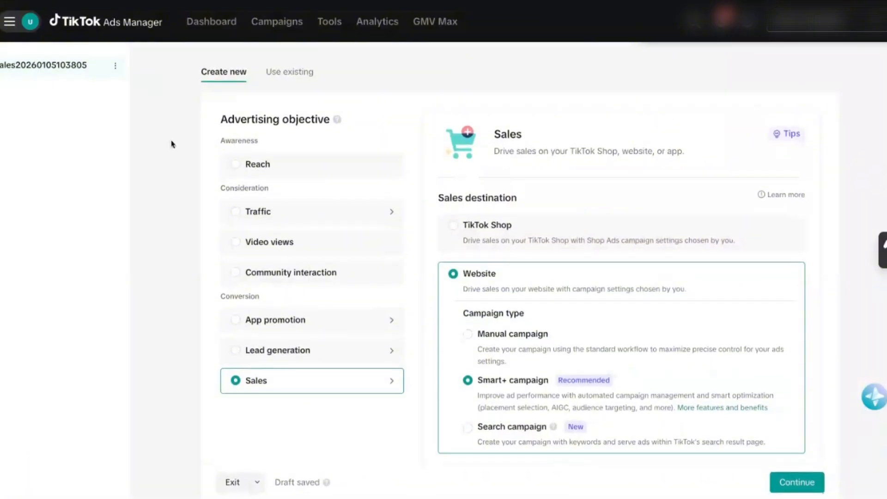
scroll(159, 157, down, 3)
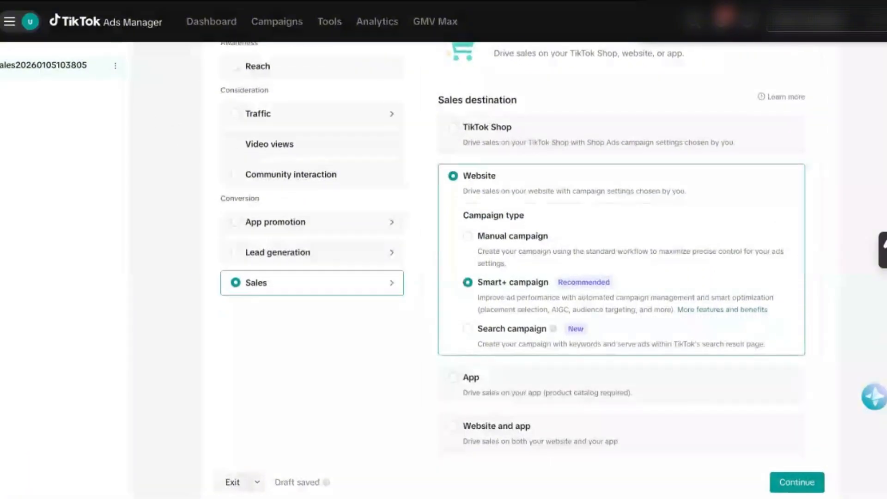
scroll(509, 254, up, 3)
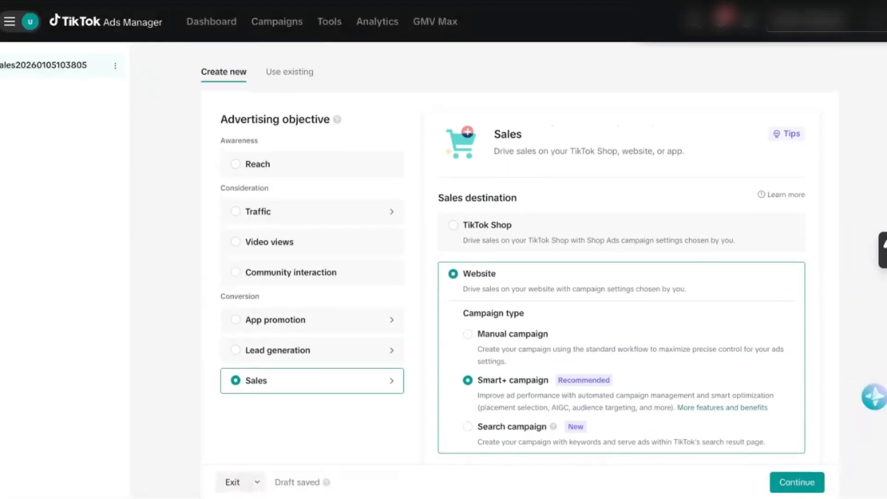
Try the Traffic and Lead generation advertising objectives to compare their campaign setup options.
click(293, 209)
scroll(257, 107, up, 3)
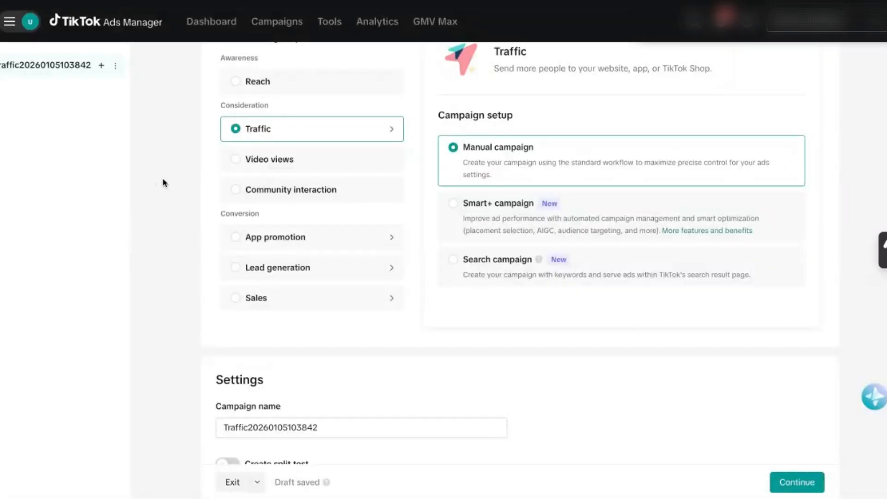
scroll(163, 183, up, 1)
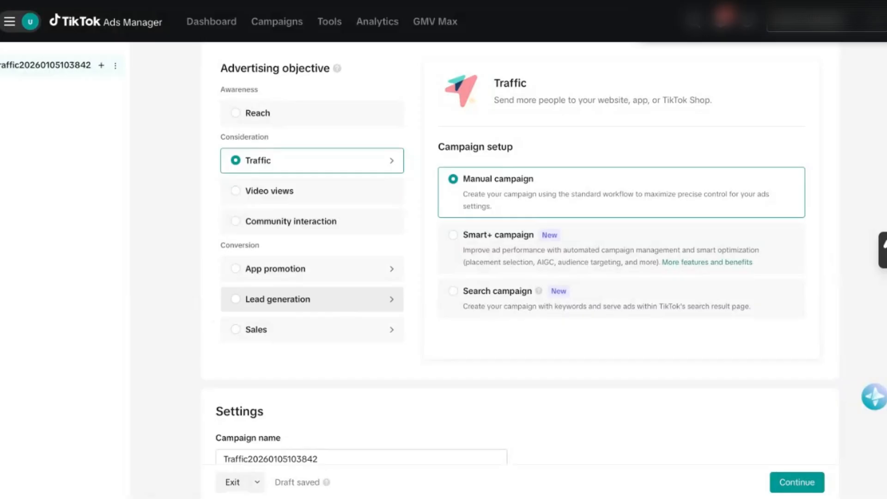
click(329, 305)
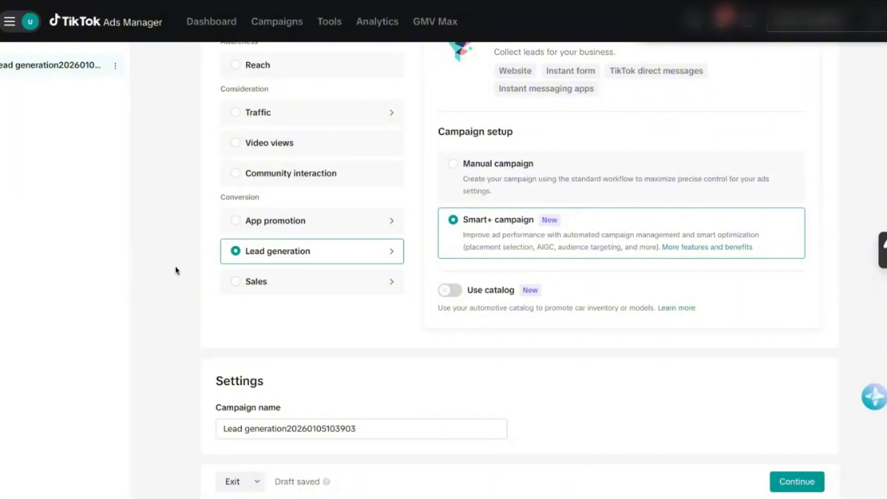
Set the advertising objective to Sales and choose Search campaign as the campaign type for the Website destination.
click(251, 282)
scroll(179, 234, down, 2)
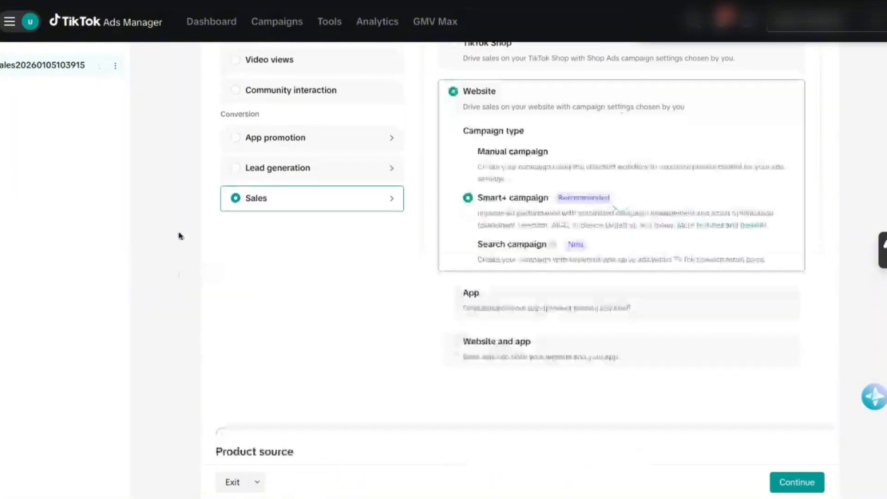
scroll(180, 245, up, 3)
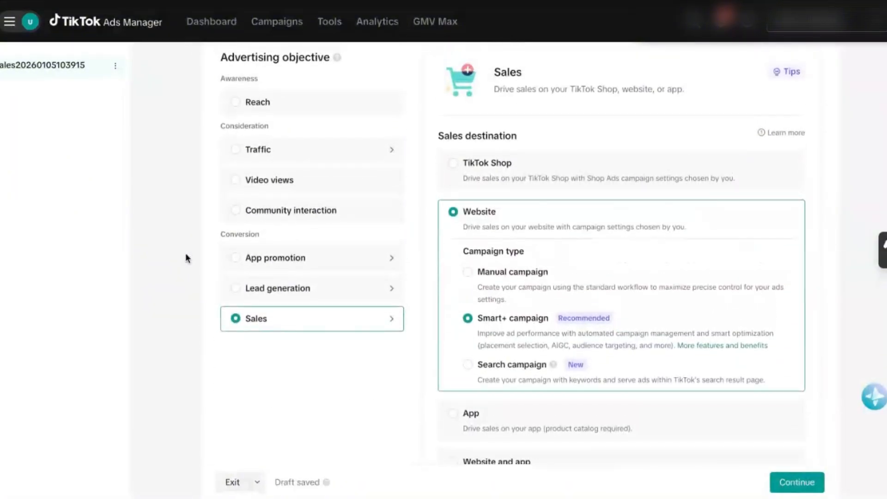
scroll(187, 258, down, 1)
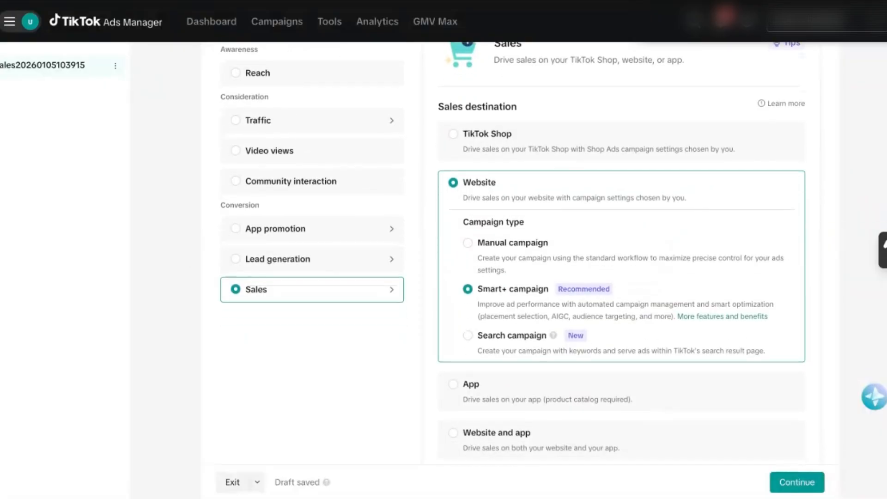
scroll(219, 323, down, 2)
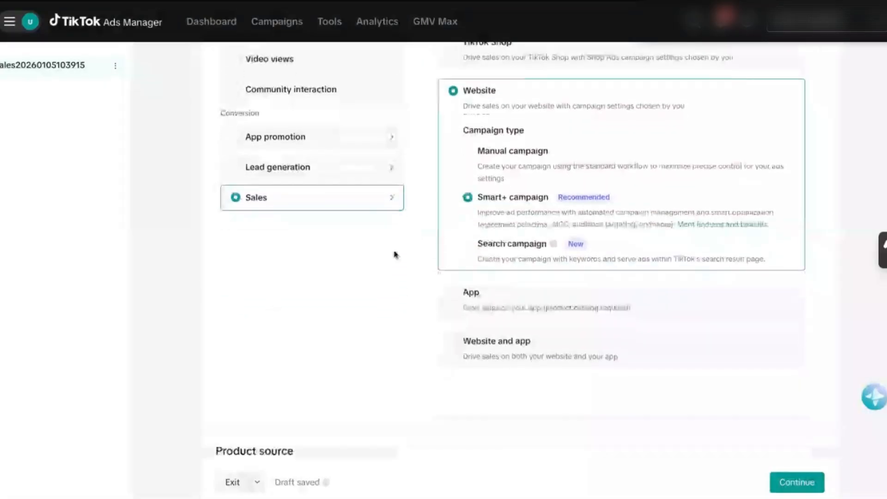
click(480, 245)
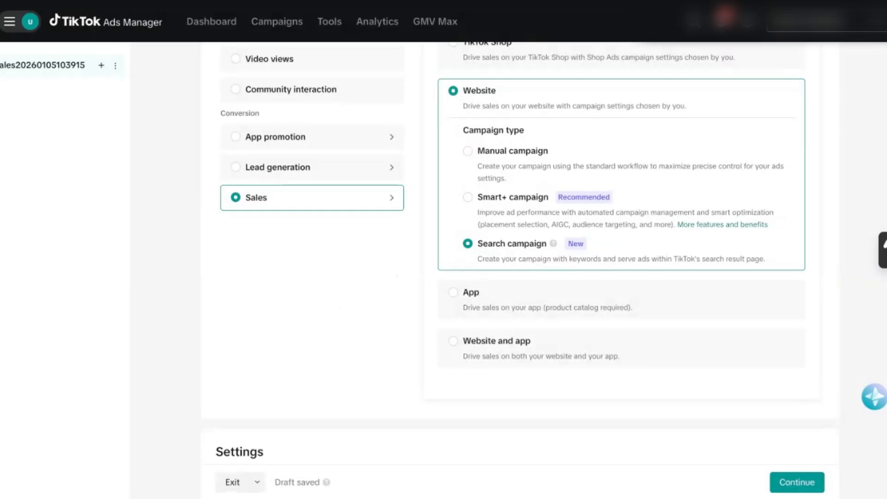
Name the campaign "DEMO - SEARCH CAMPAIGN" and continue to the ad group settings.
scroll(222, 292, up, 1)
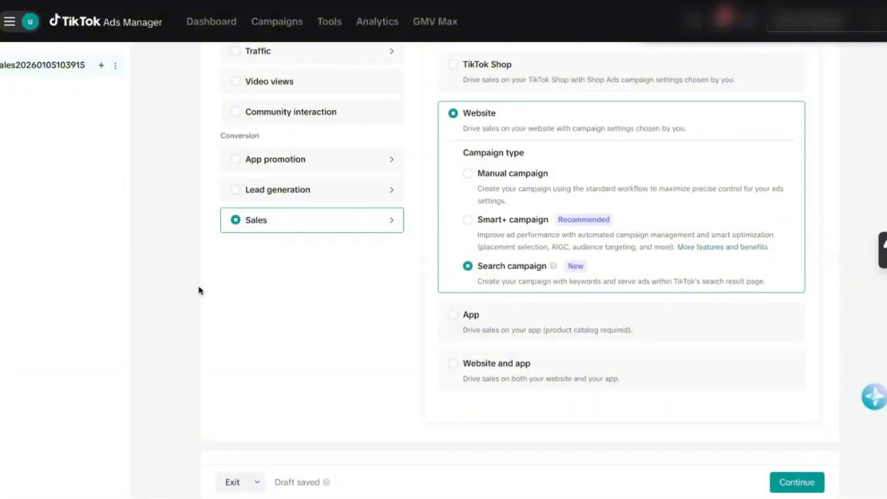
scroll(199, 290, up, 1)
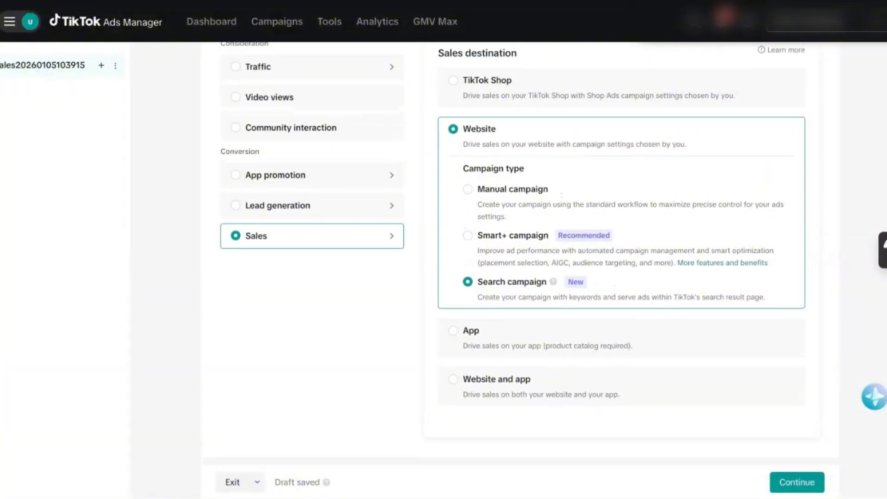
scroll(328, 248, down, 3)
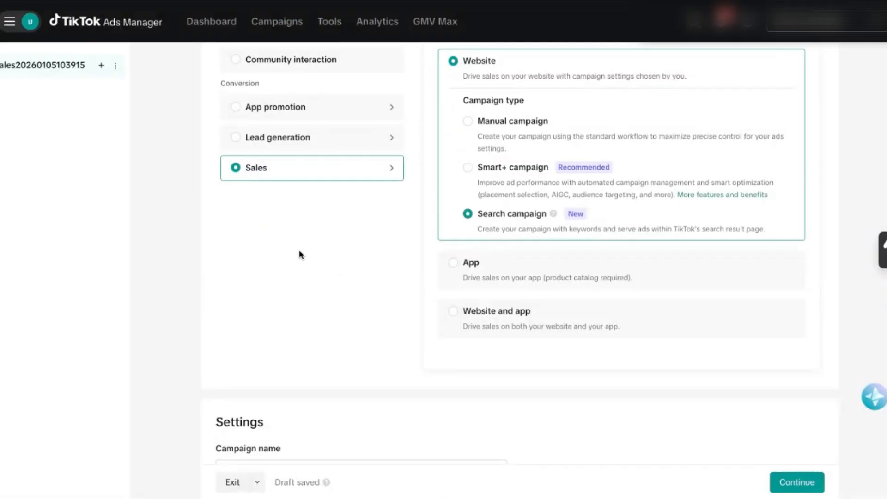
scroll(314, 258, down, 1)
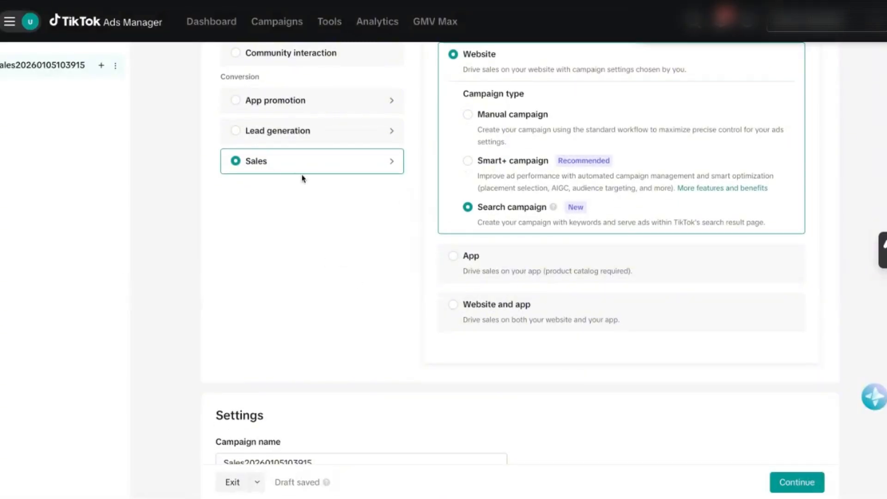
scroll(730, 338, down, 2)
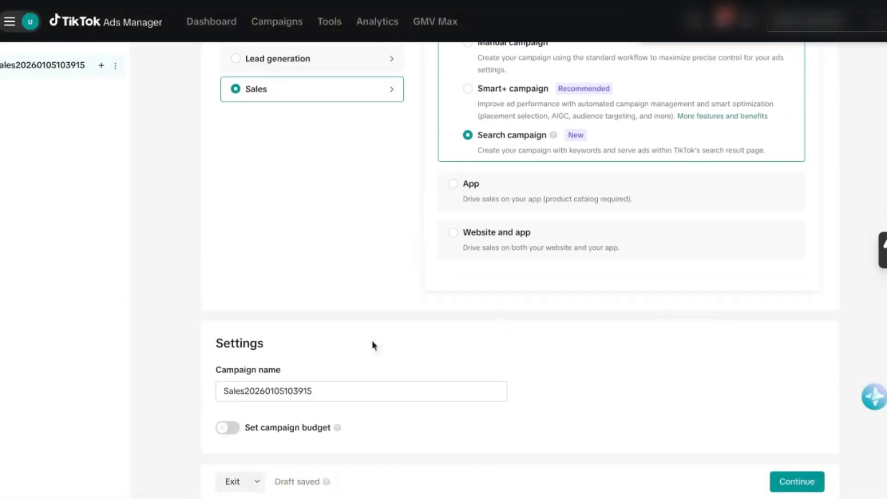
double_click(286, 391)
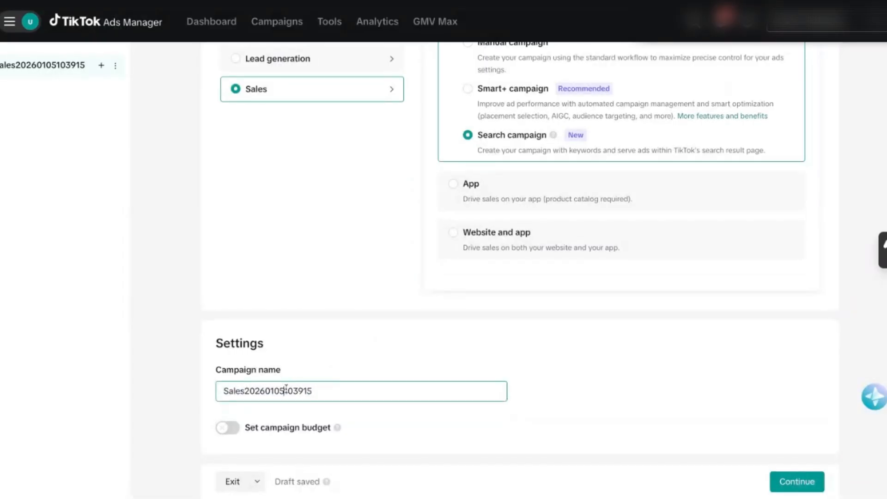
key(ctrl+a)
key(BackSpace)
text(D)
key(BackSpace)
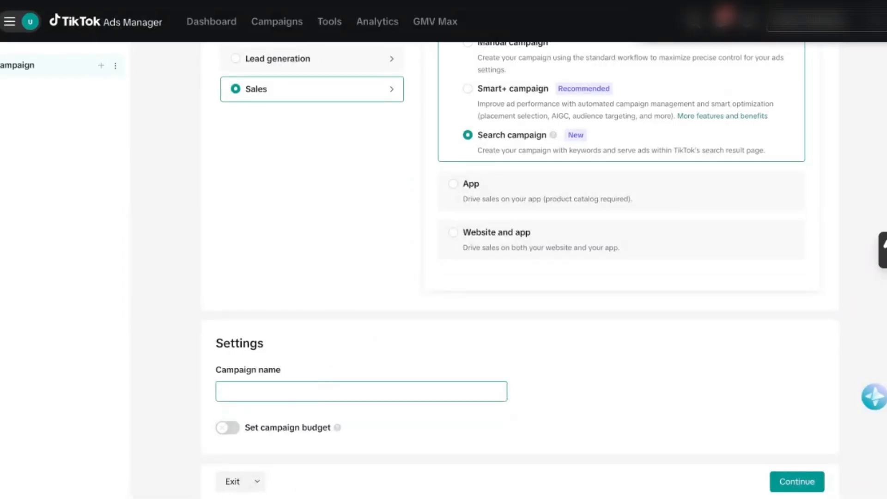
text(DEMO - )
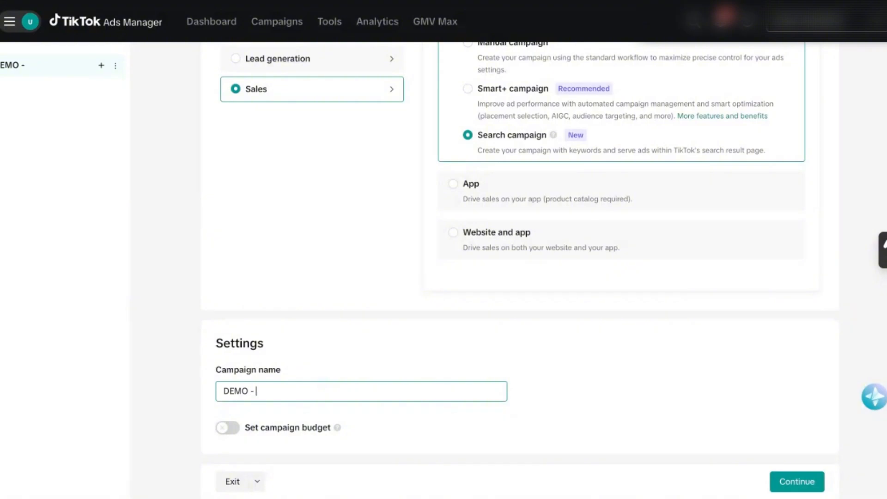
text(SEARCH CAMPAIGN)
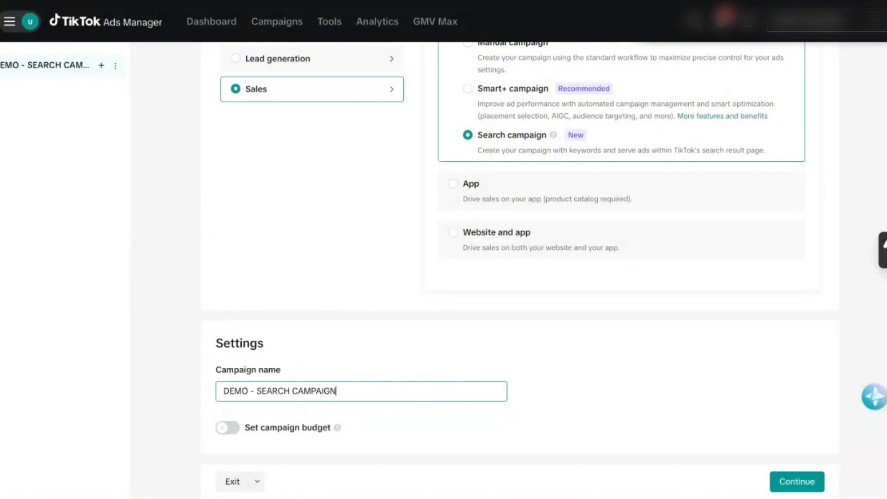
click(572, 372)
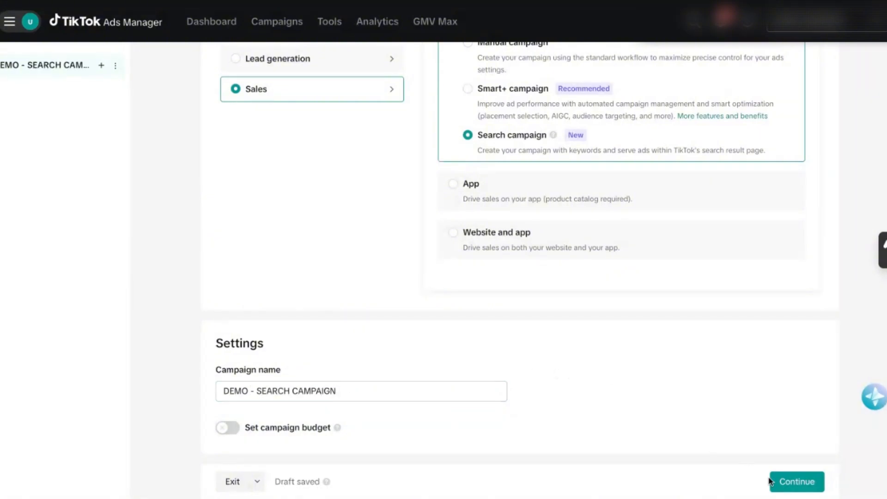
click(772, 481)
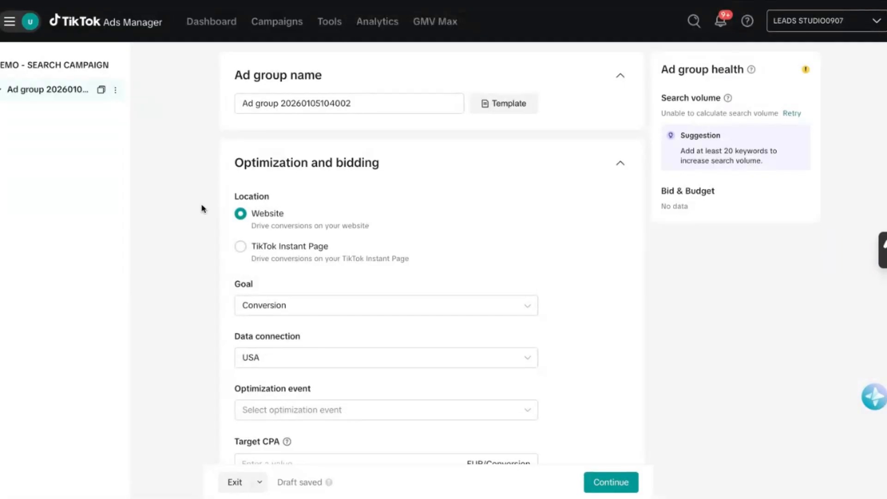
Examine the ad group's optimization and bidding settings, including the full list of optimization events.
scroll(432, 252, down, 1)
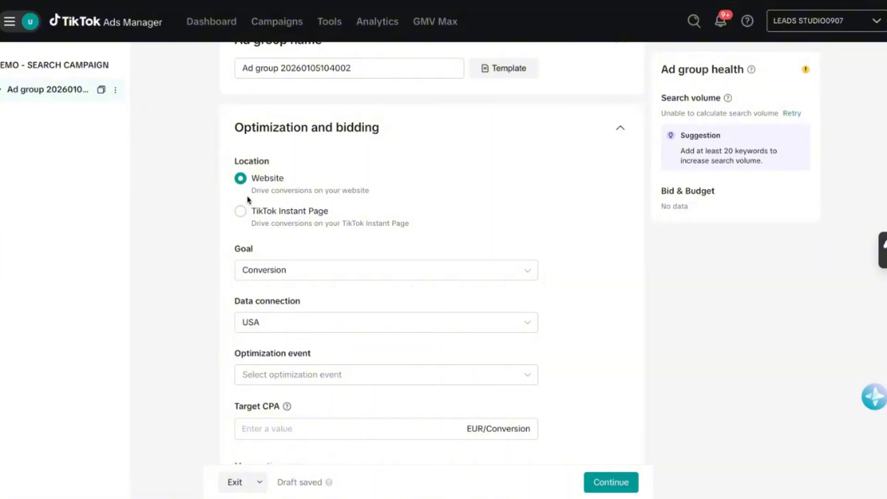
scroll(219, 223, down, 1)
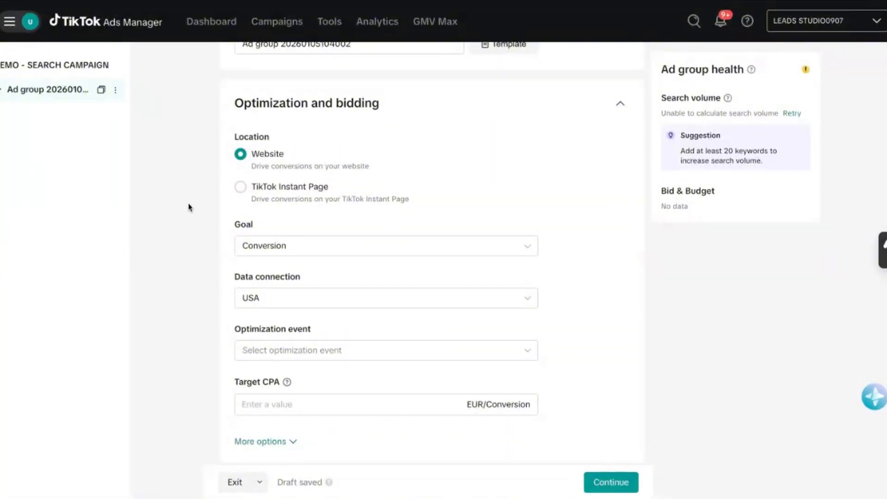
scroll(189, 206, down, 4)
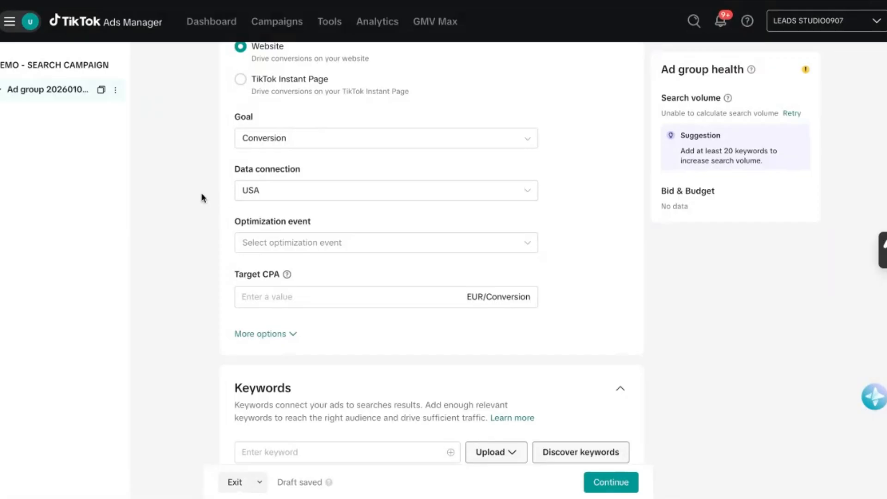
click(249, 245)
scroll(261, 308, down, 3)
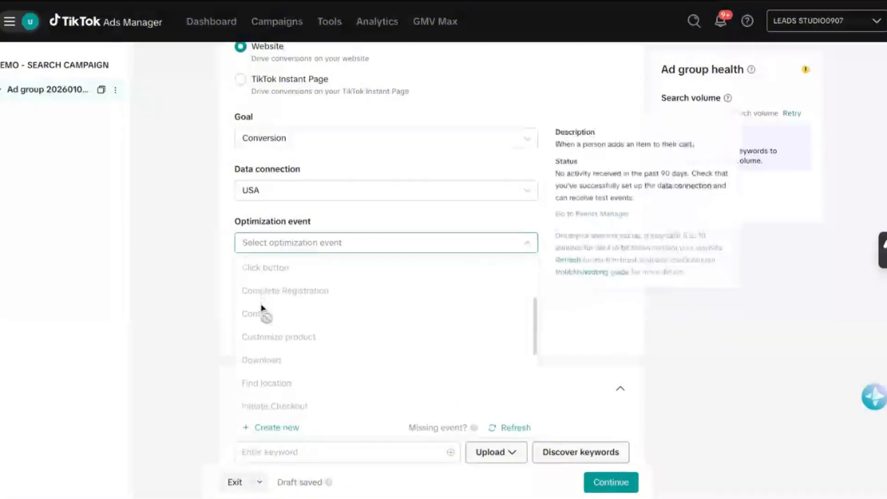
scroll(262, 308, down, 5)
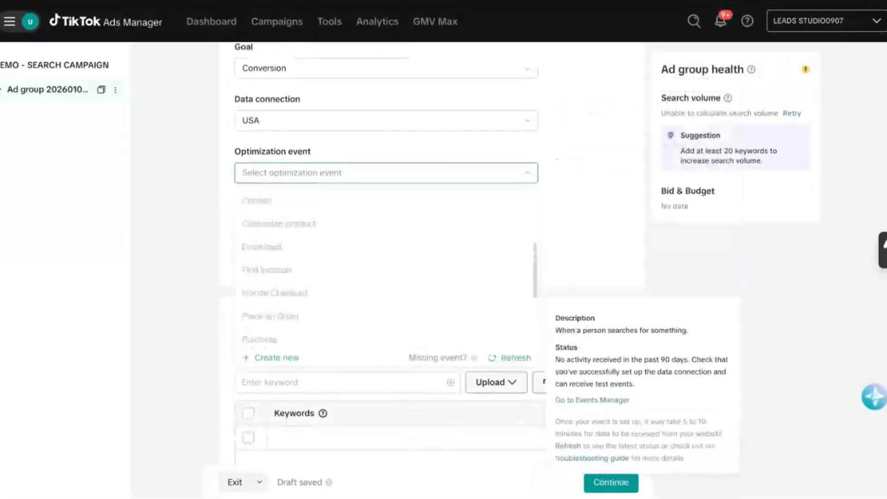
scroll(268, 268, up, 5)
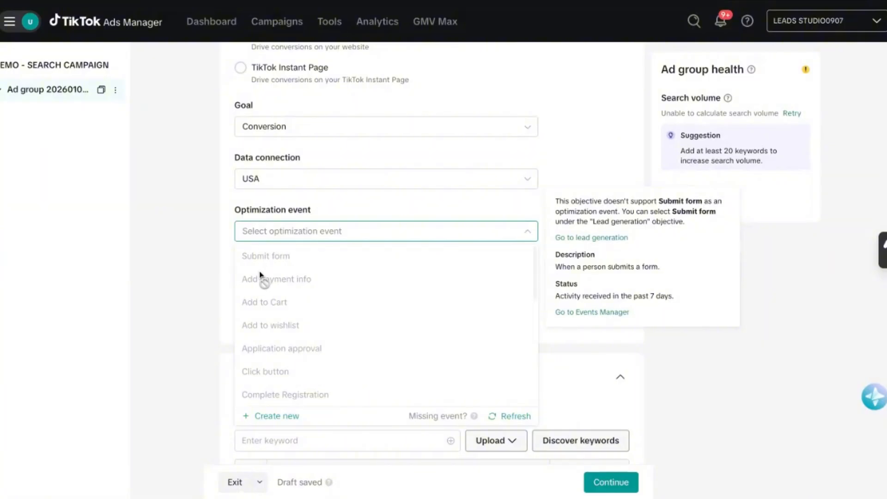
scroll(261, 347, down, 10)
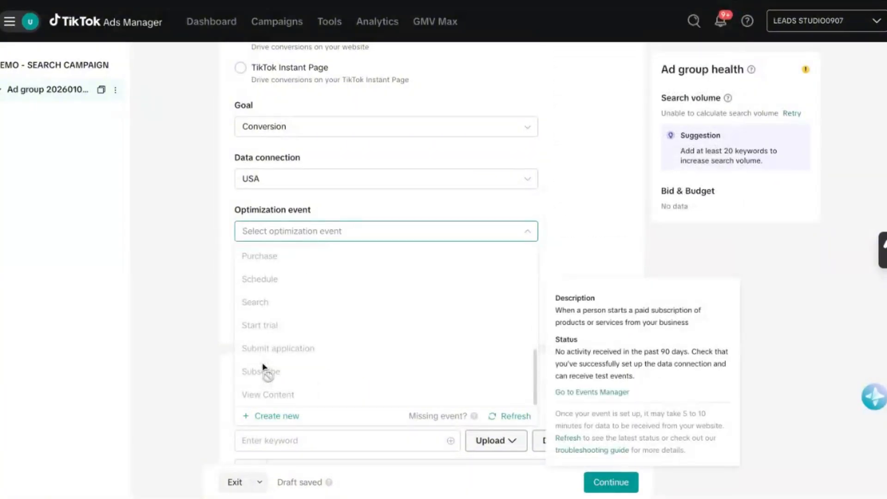
scroll(286, 268, up, 10)
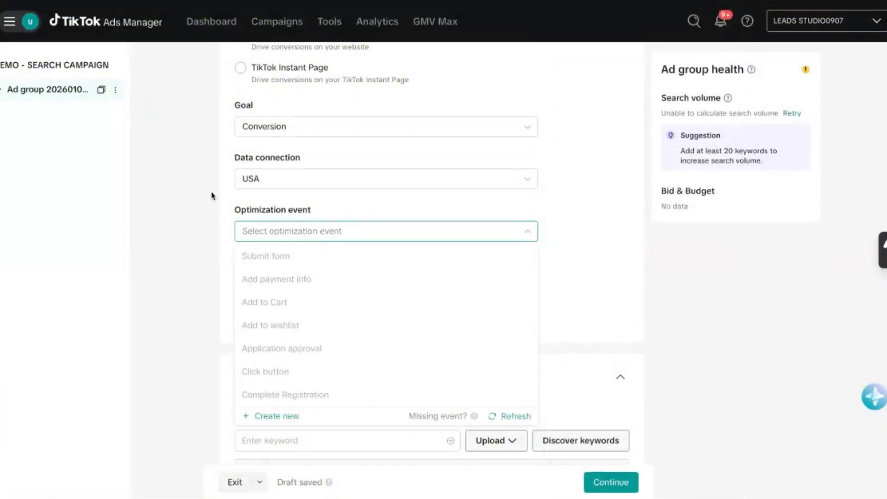
Examine the optimization events offered for the USA data connection, including the details for Submit form.
click(254, 182)
click(303, 270)
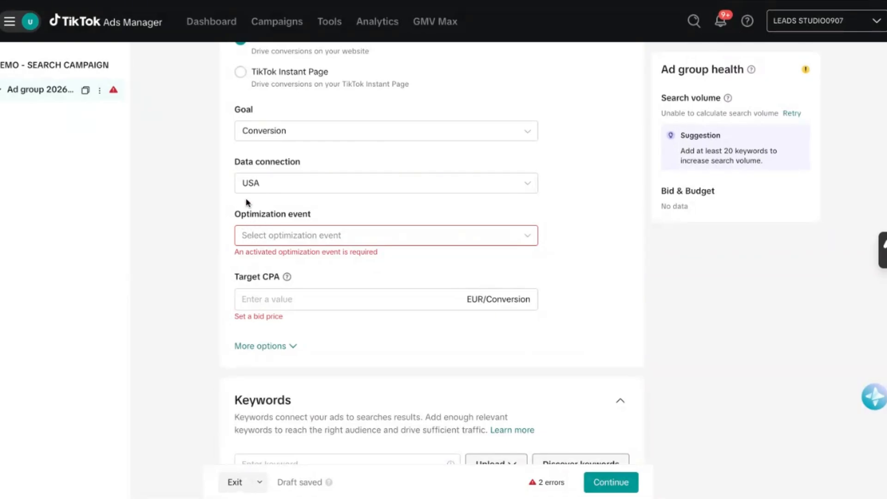
click(254, 235)
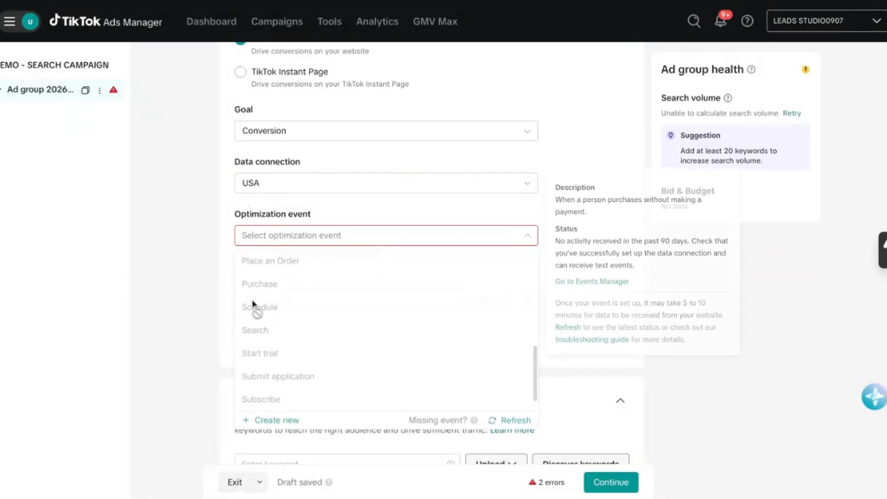
scroll(256, 315, up, 10)
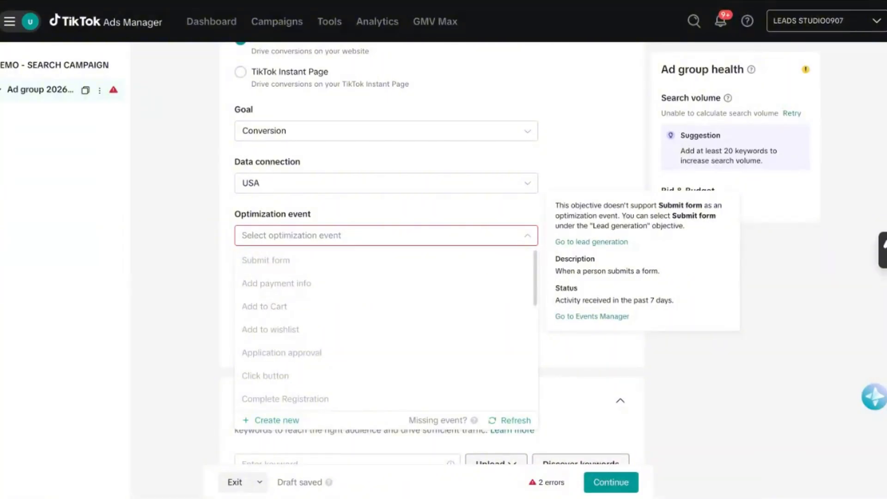
scroll(257, 317, down, 4)
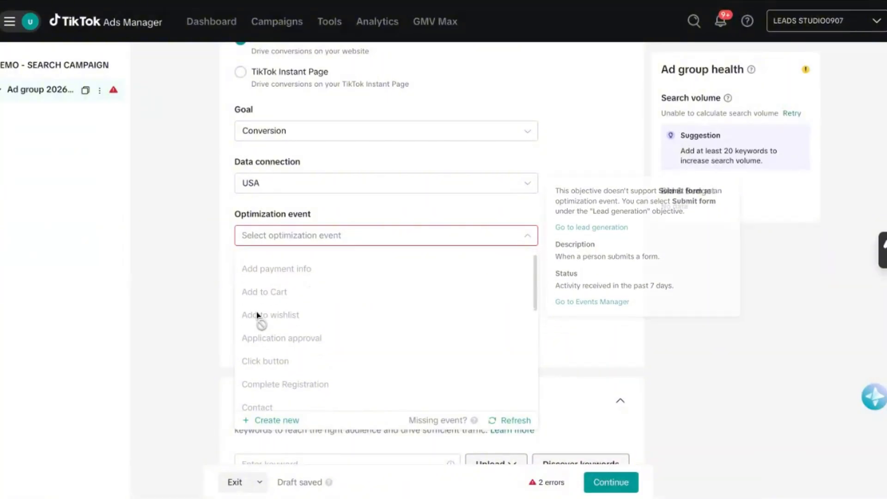
scroll(257, 317, down, 4)
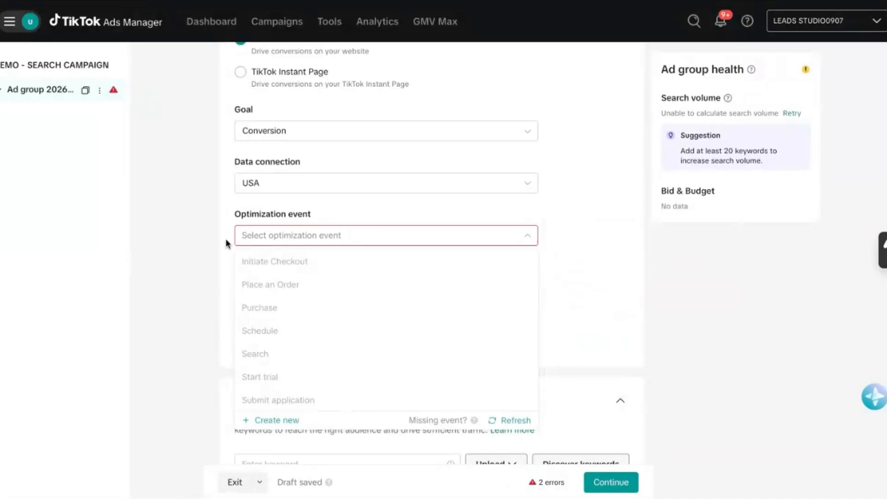
click(204, 291)
Fill the empty row of the ad group's keyword table with the keyword "ROOF REPLACEMENT".
scroll(206, 291, down, 2)
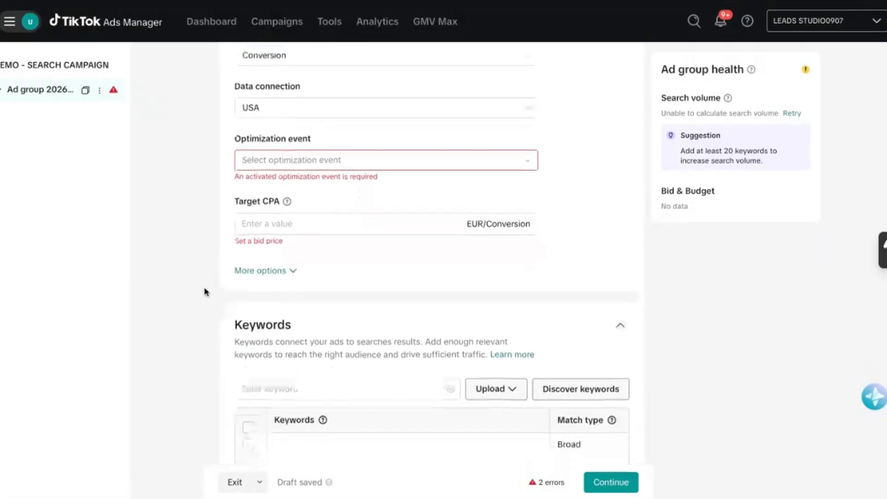
scroll(206, 292, down, 1)
scroll(206, 292, down, 1)
scroll(206, 292, up, 4)
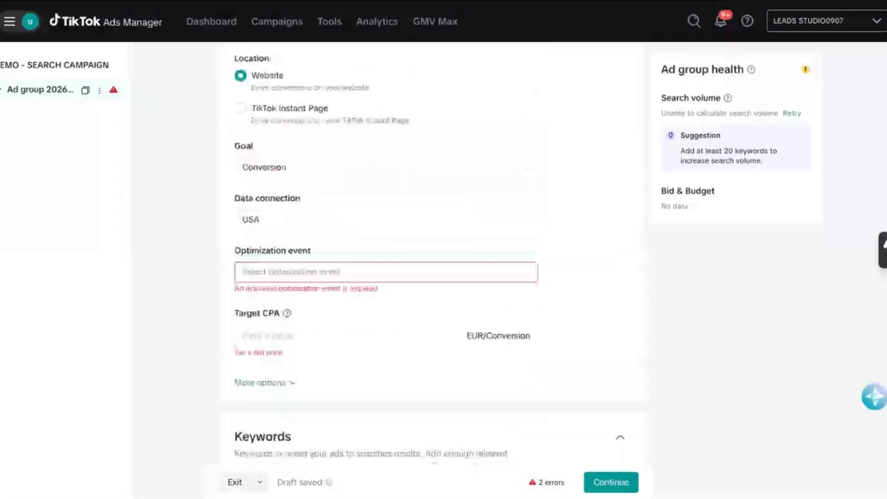
scroll(200, 261, down, 5)
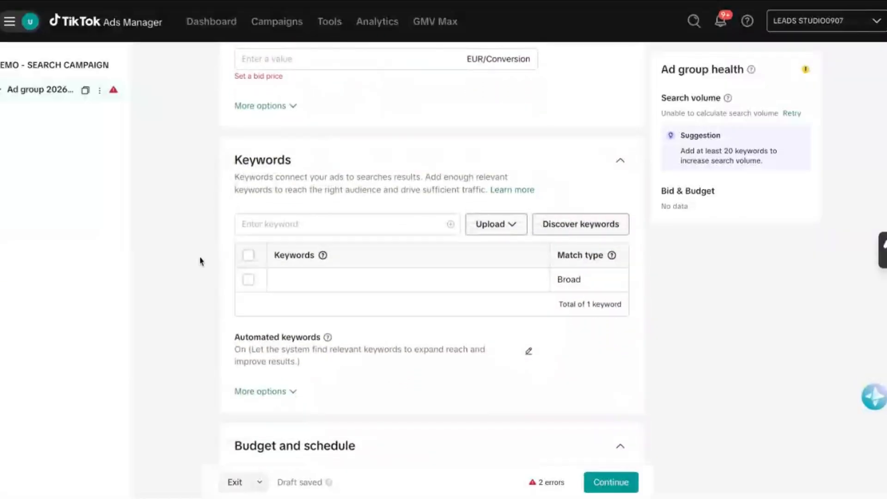
scroll(204, 228, down, 1)
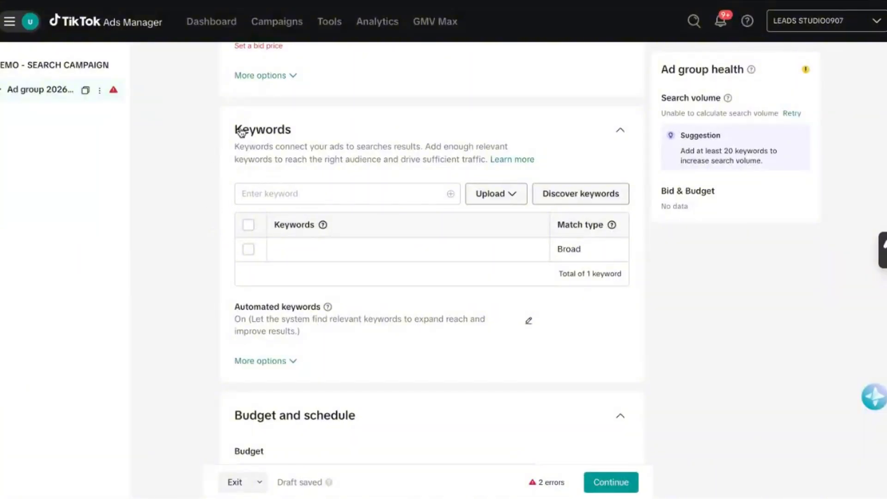
scroll(214, 204, down, 1)
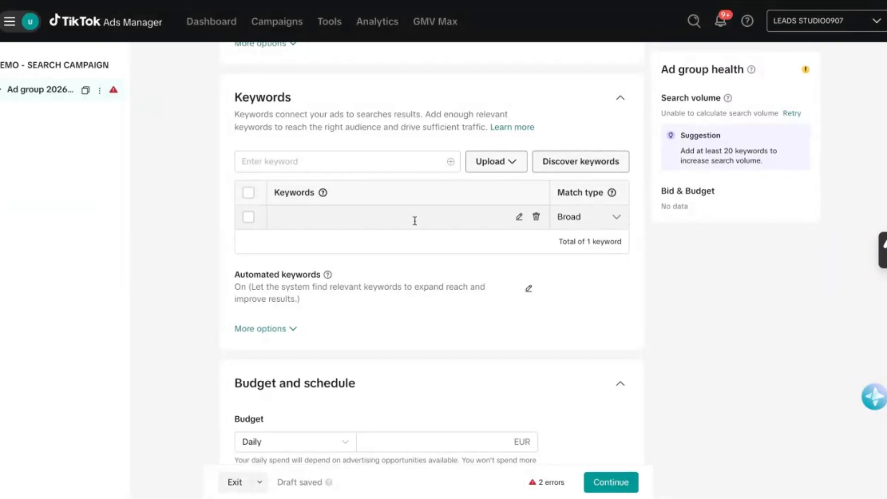
click(518, 217)
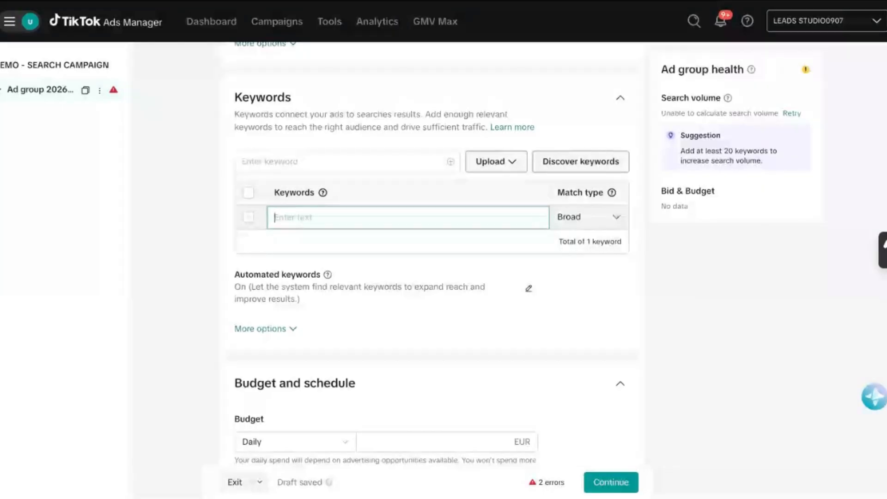
text(ROOFIN)
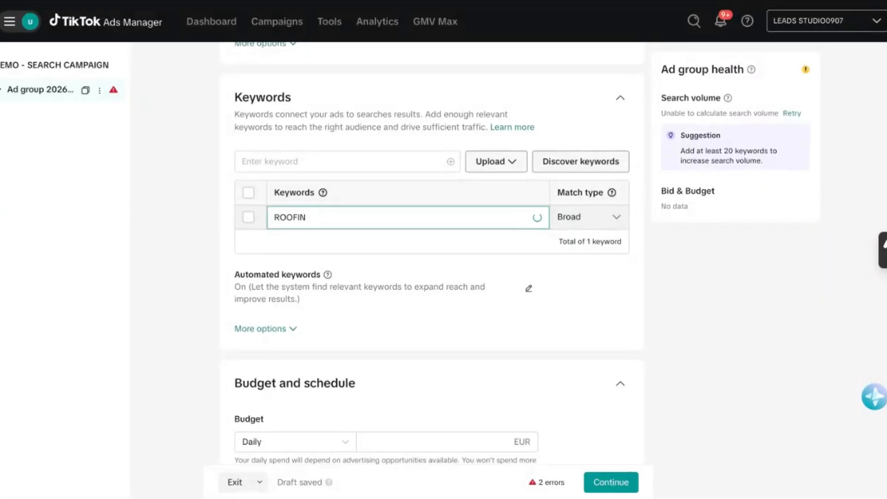
key(BackSpace)
key(BackSpace)
text(REPLACEMENT)
key(Return)
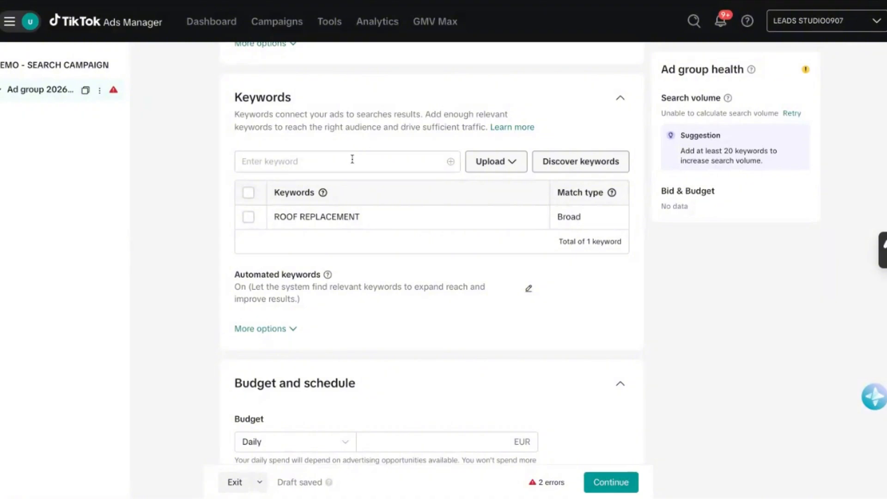
Add "ROOFING" as another keyword for the ad group.
click(346, 164)
text(ROOFIO)
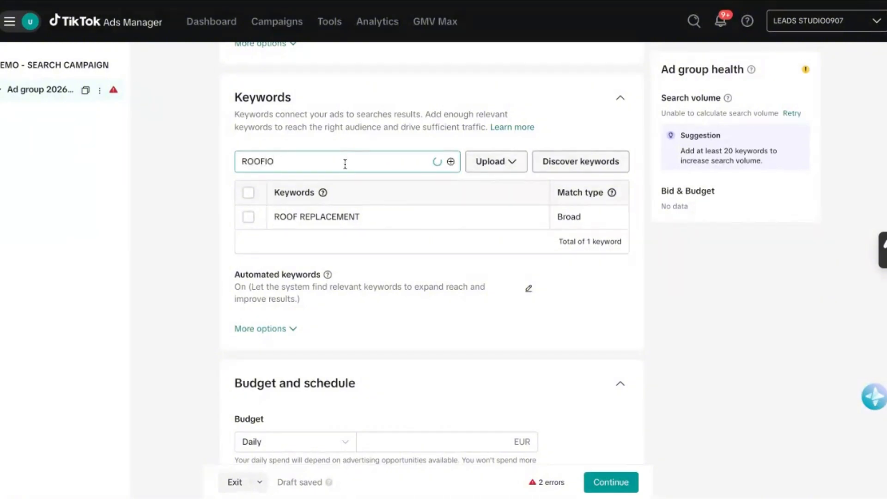
key(BackSpace)
text(NG)
key(Return)
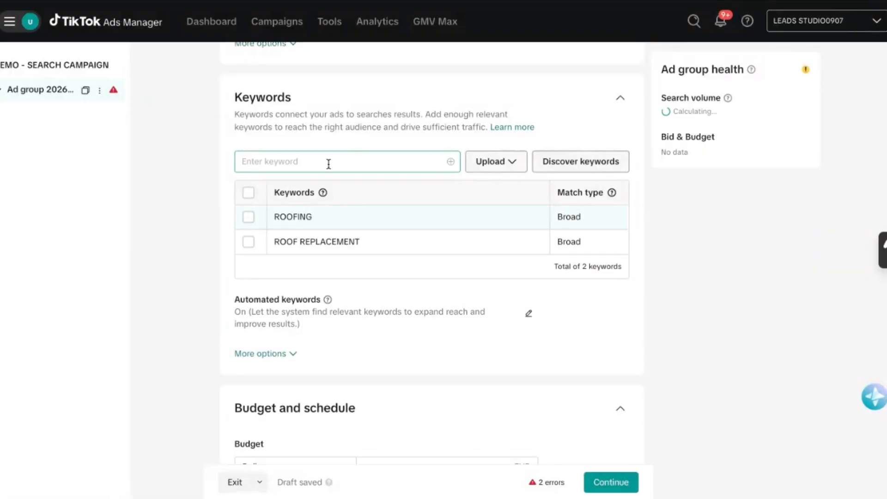
Look up keyword ideas for "ROOFING" in Discover keywords, clear the search term and close the keyword finder.
click(567, 166)
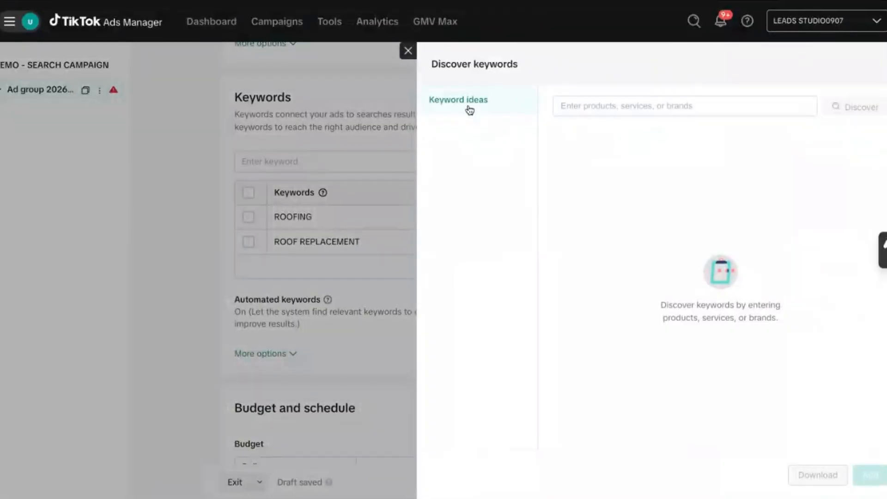
click(589, 106)
text(ROOFING)
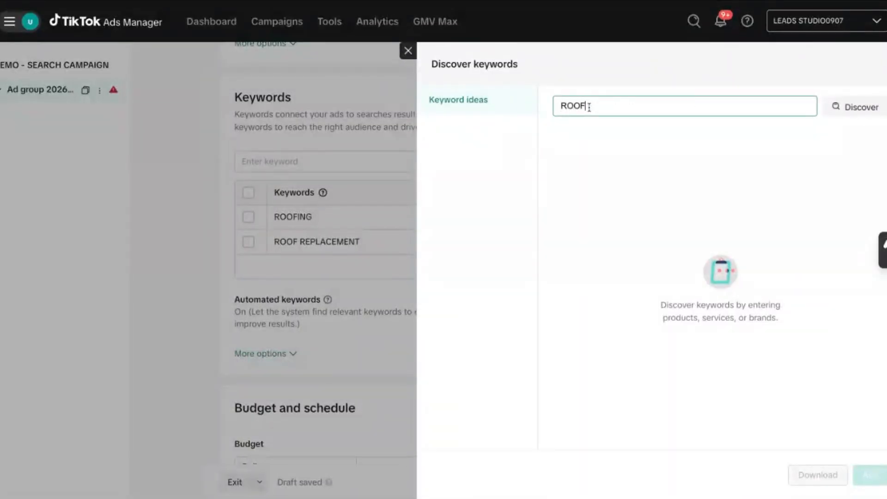
key(Return)
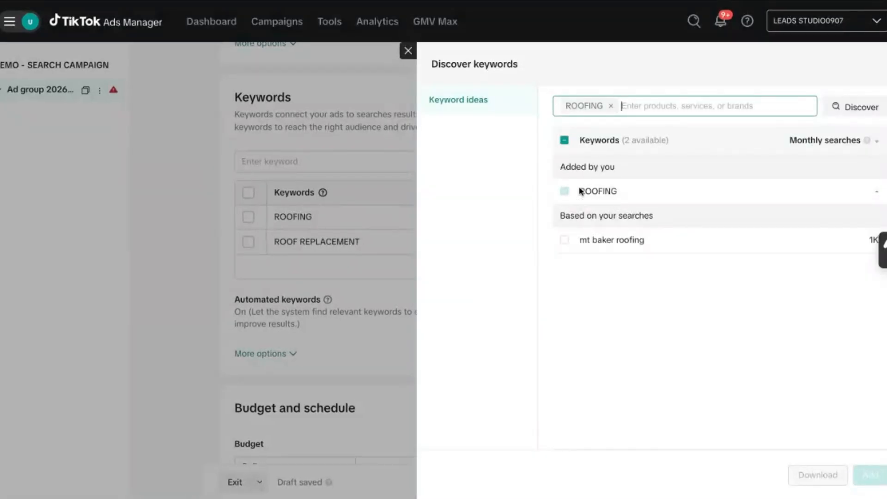
drag(884, 250, 885, 356)
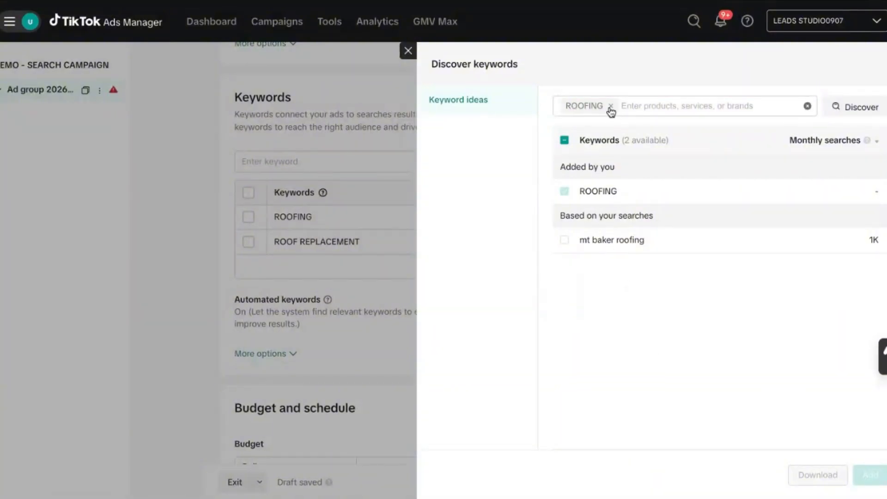
click(611, 107)
click(408, 50)
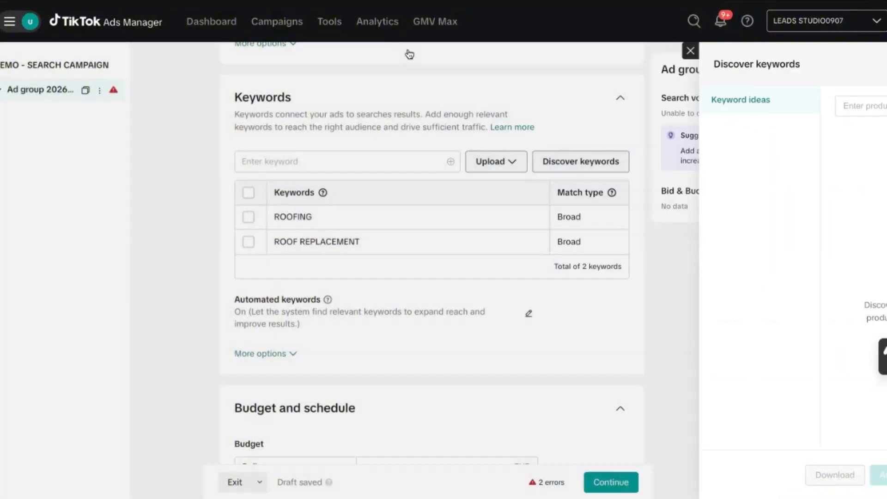
Set the match type of both the ROOFING and ROOF REPLACEMENT keywords to Phrase match.
scroll(329, 204, down, 1)
mouse_move(344, 164)
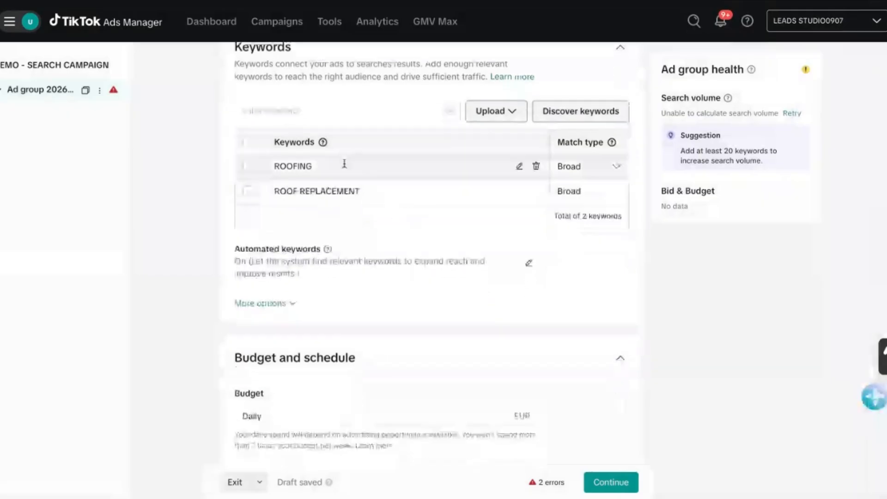
click(617, 170)
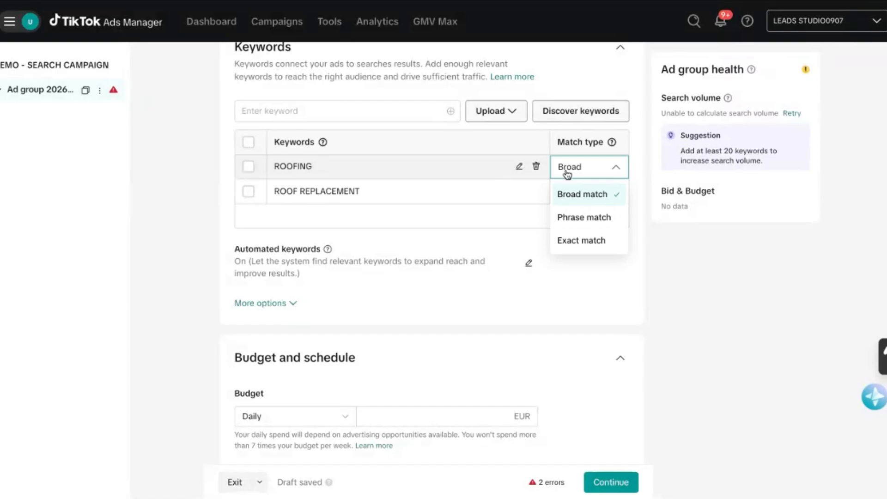
click(567, 218)
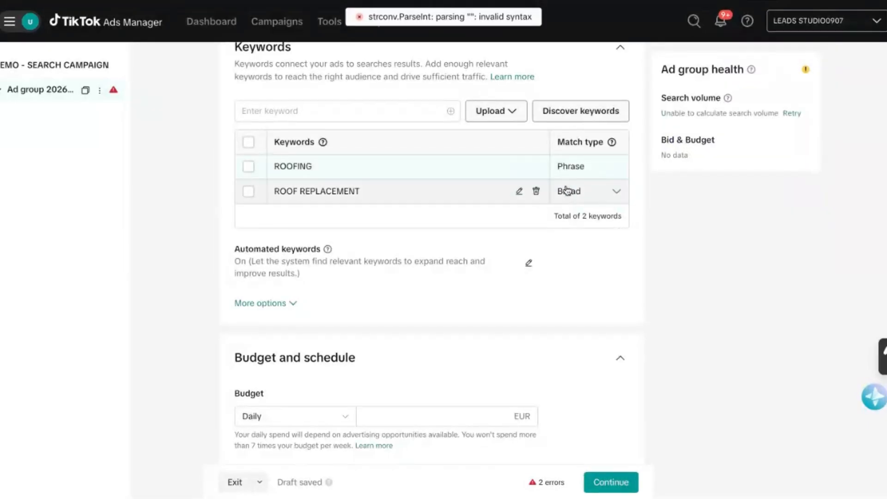
click(568, 191)
click(577, 244)
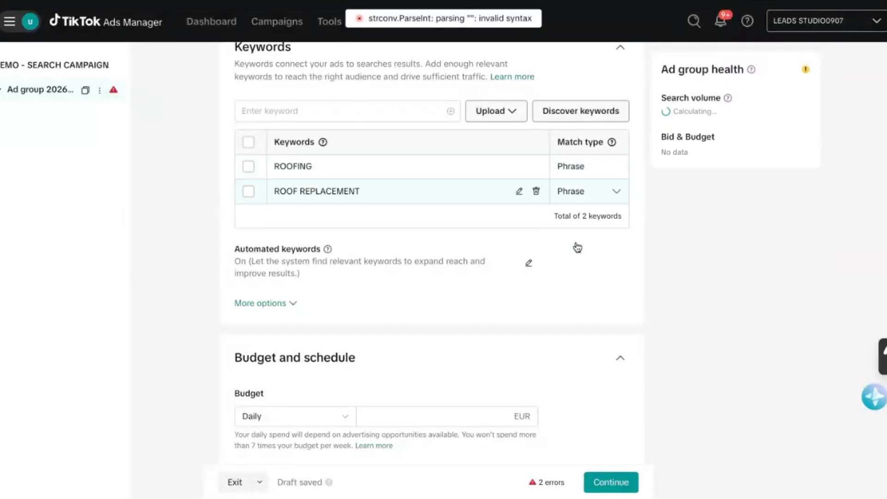
Review the keyword list and the match type options available for the ROOFING keyword.
scroll(303, 221, up, 2)
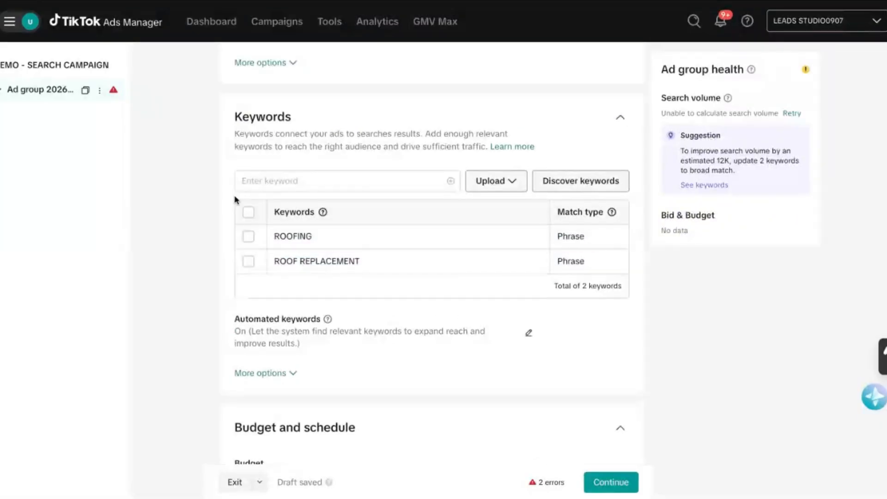
scroll(214, 172, down, 1)
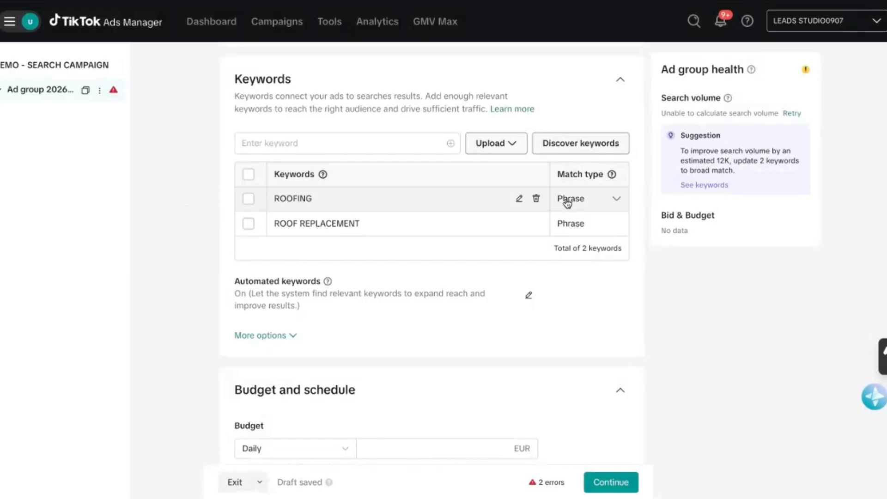
click(616, 200)
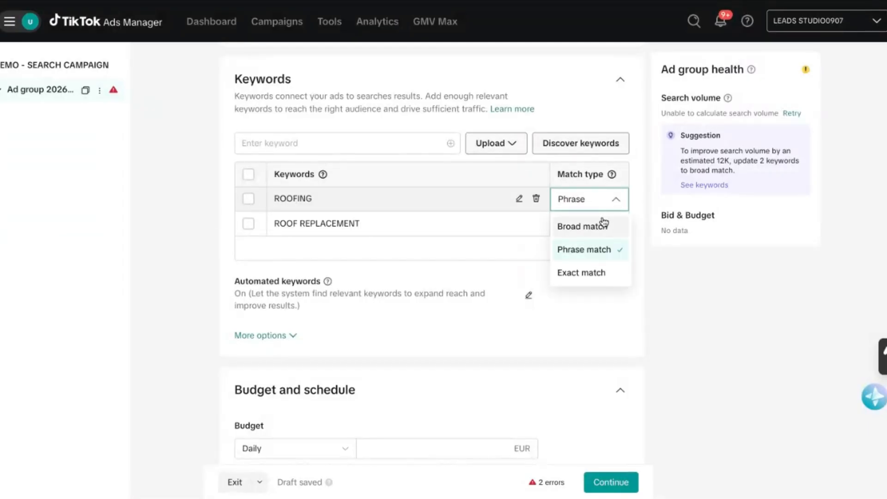
click(204, 262)
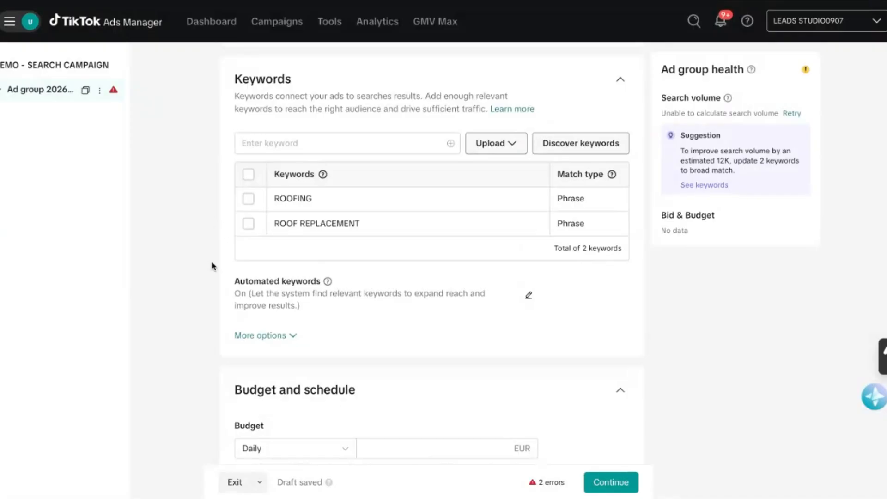
scroll(219, 207, up, 1)
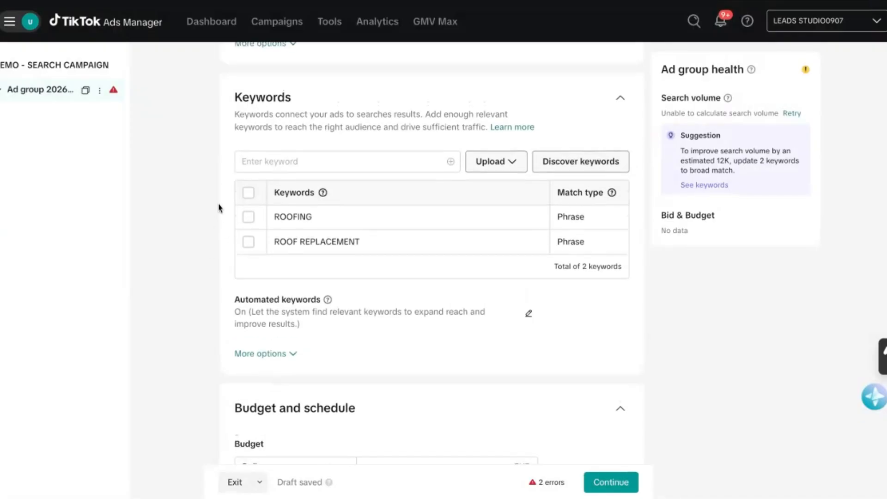
scroll(219, 208, down, 3)
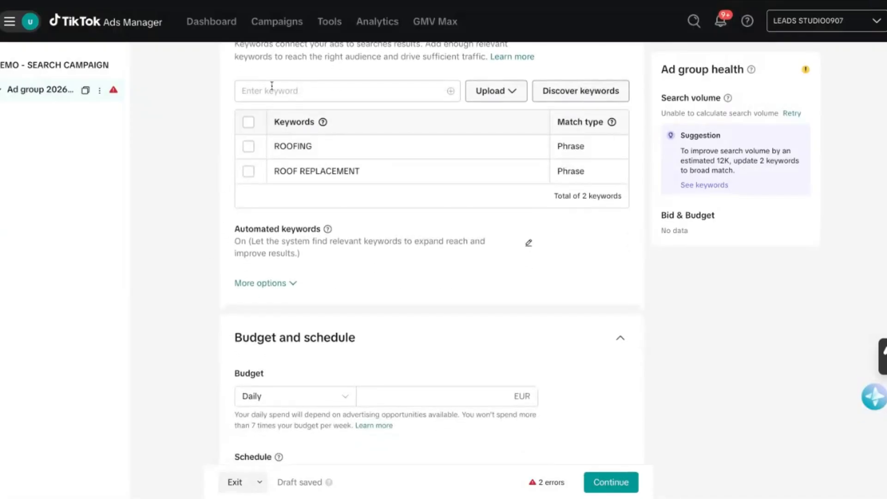
click(307, 98)
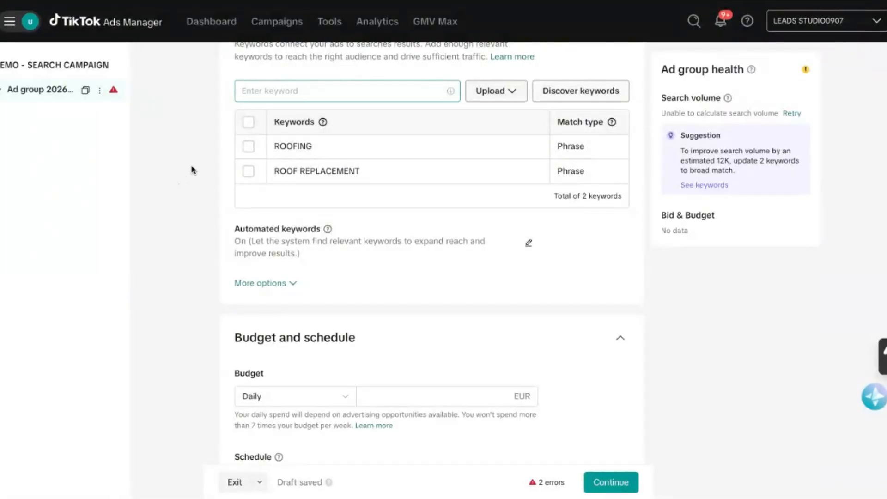
Turn off Automated keywords for the ad group and highlight the setting's description.
scroll(198, 203, down, 2)
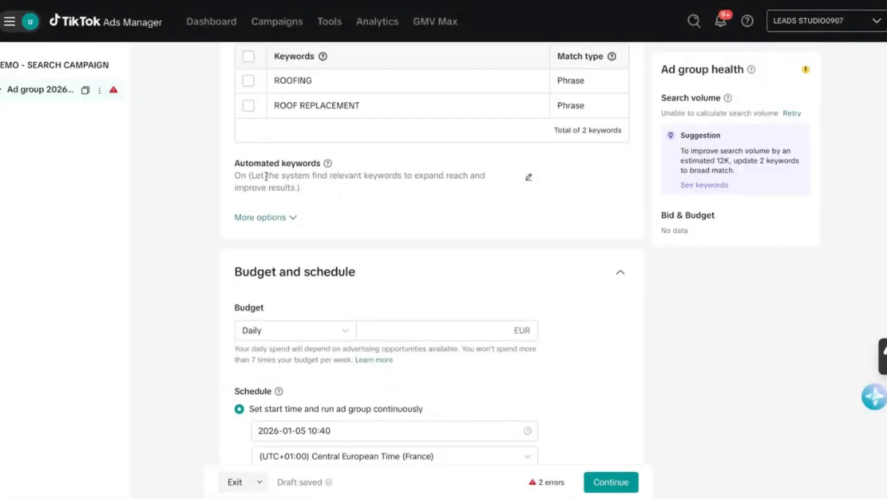
click(528, 177)
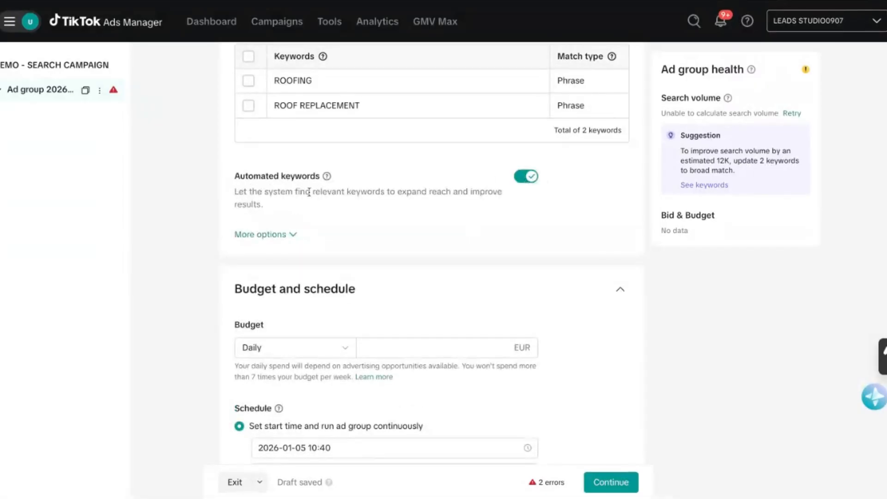
click(521, 183)
triple_click(235, 194)
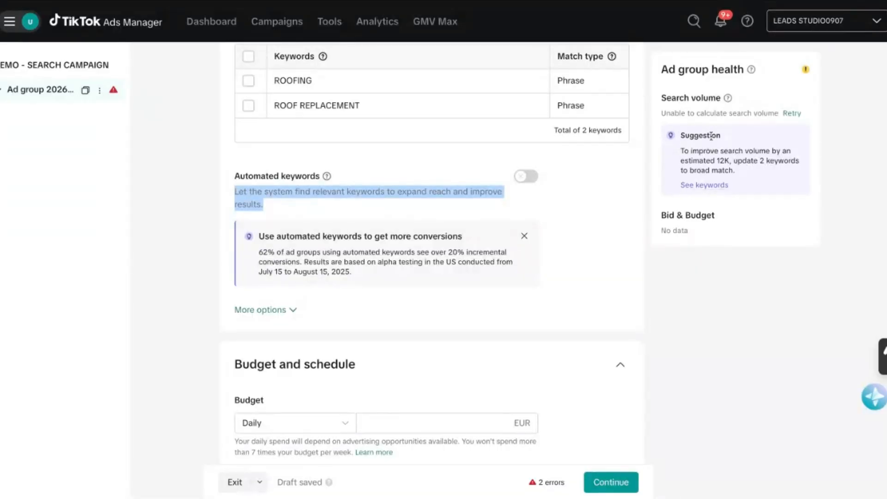
scroll(407, 169, up, 2)
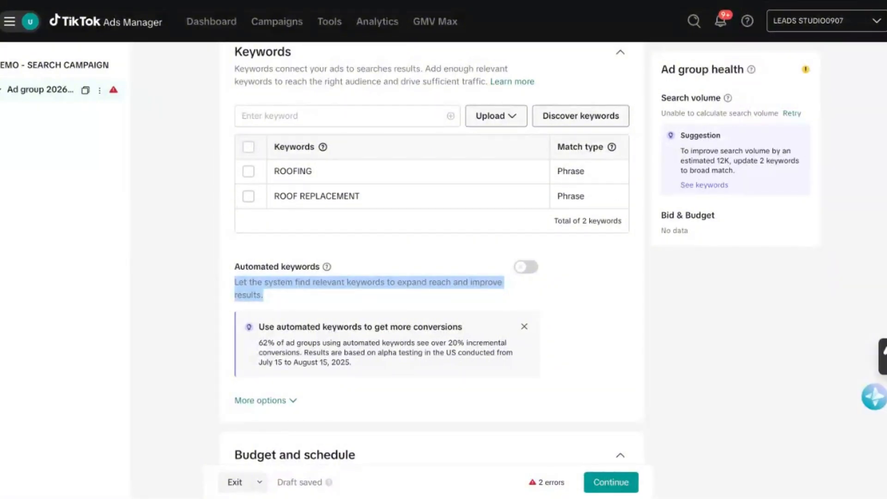
scroll(431, 255, up, 1)
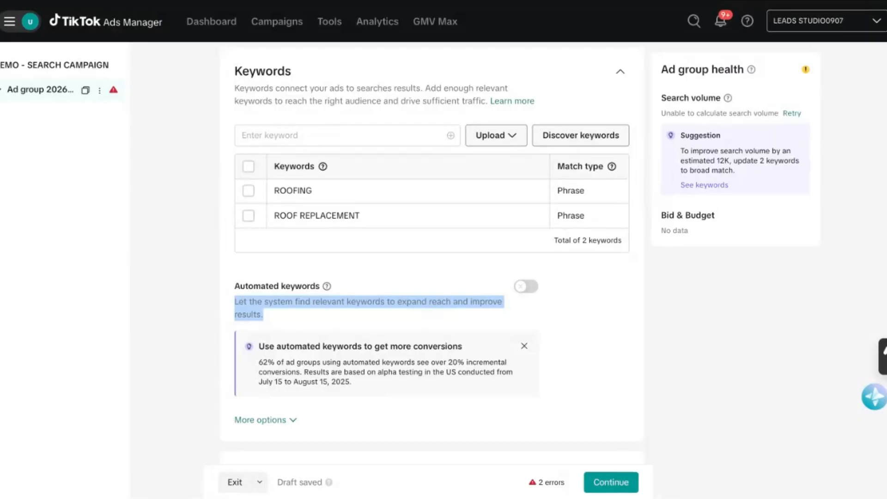
scroll(431, 256, up, 1)
scroll(431, 256, up, 1)
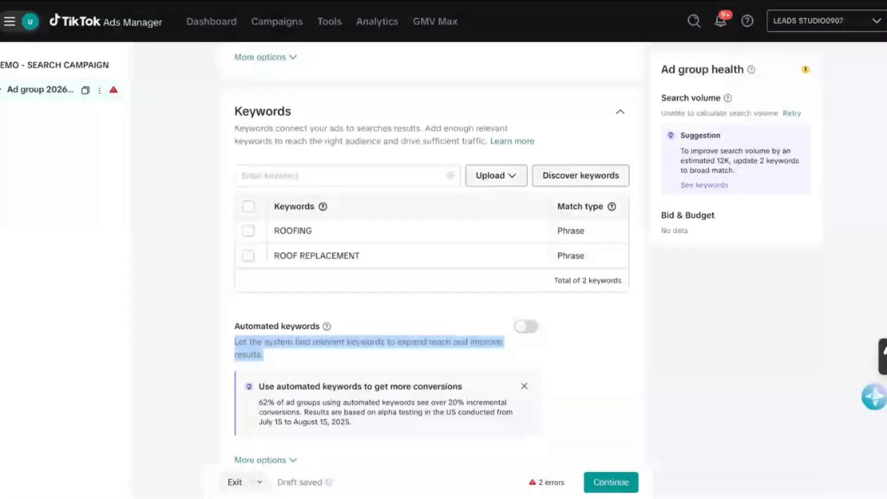
scroll(431, 256, down, 1)
scroll(214, 186, down, 2)
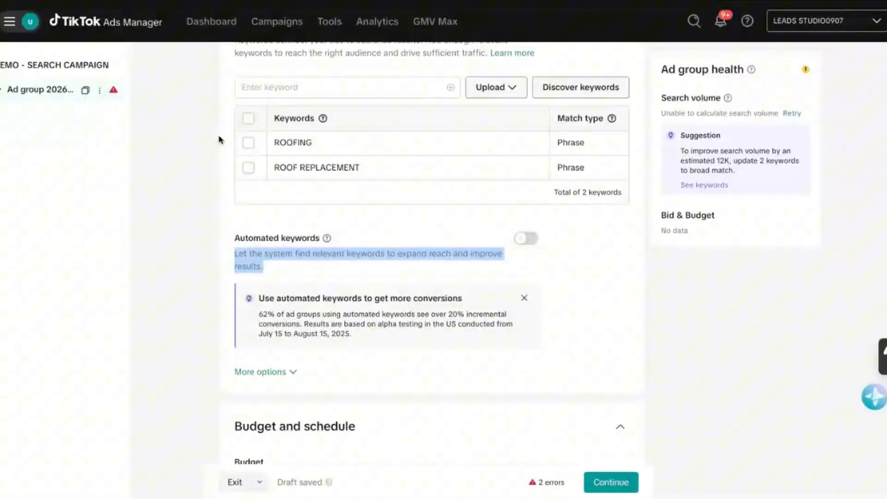
scroll(220, 140, up, 1)
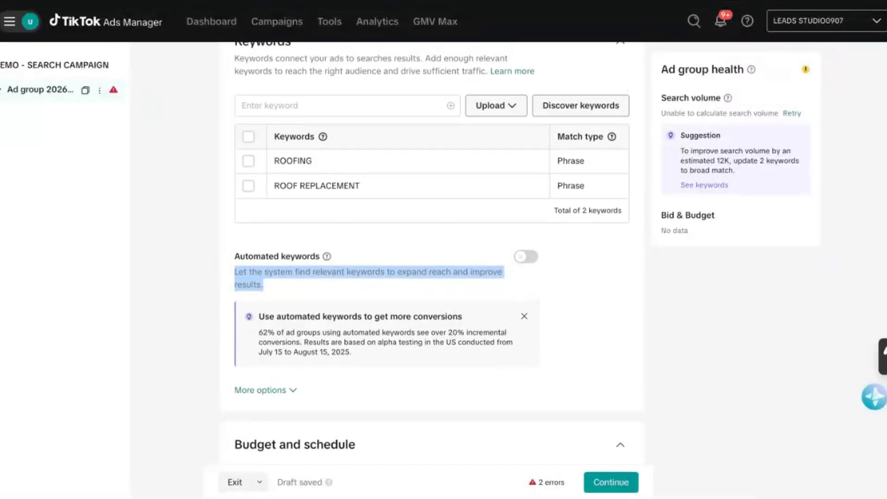
scroll(432, 250, down, 3)
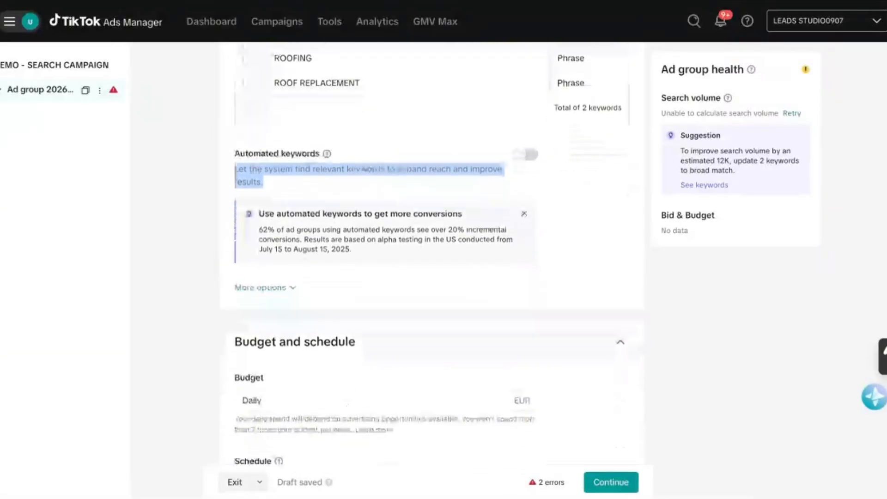
scroll(432, 249, up, 3)
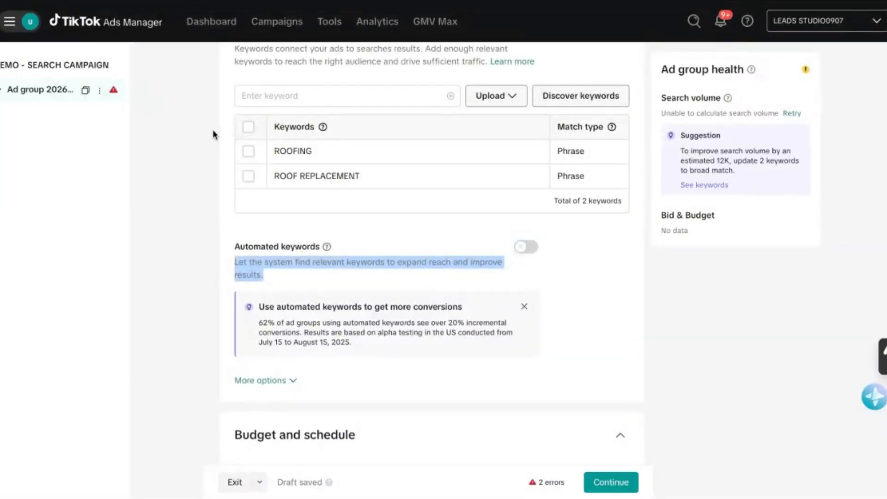
scroll(238, 175, down, 3)
scroll(196, 135, up, 3)
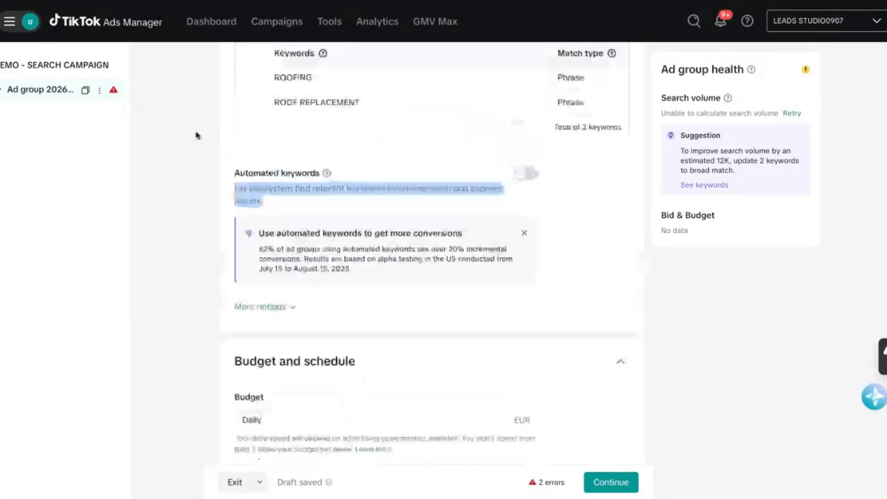
scroll(224, 178, down, 1)
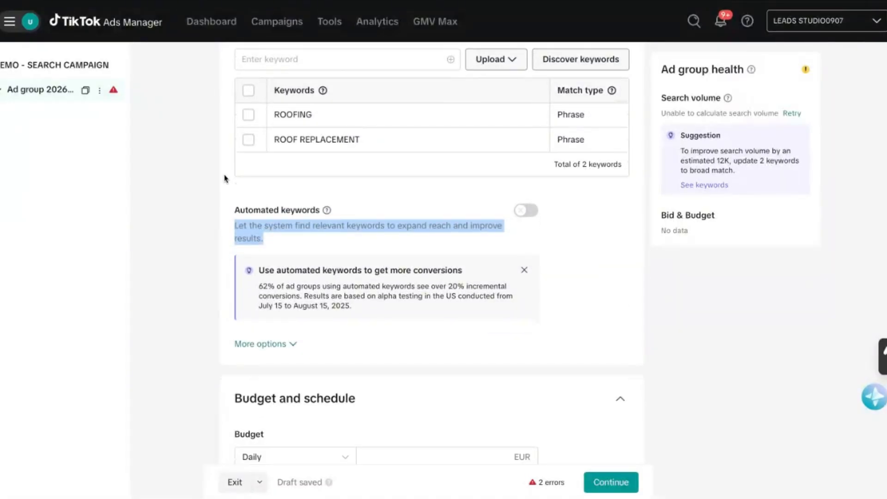
scroll(225, 178, up, 1)
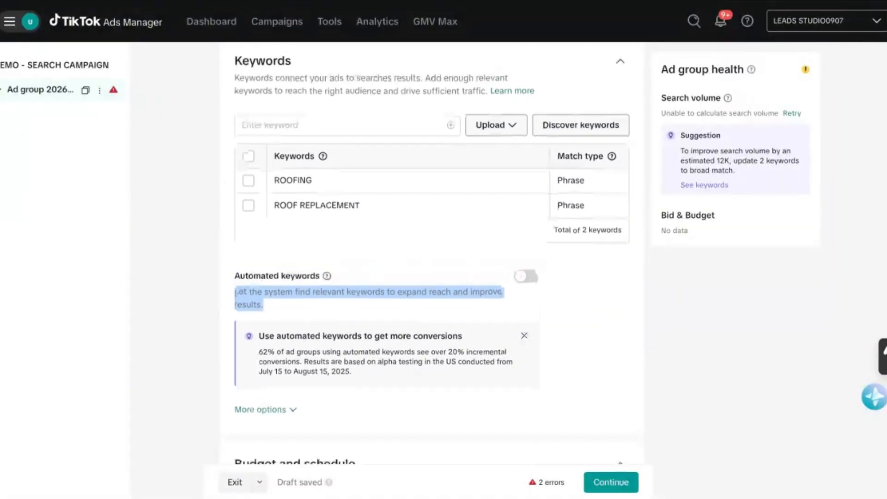
Restrict the ad group's dayparting to specific times, selecting Monday to Friday from 08:00 to 19:00.
scroll(225, 185, down, 5)
scroll(226, 185, down, 3)
scroll(226, 178, up, 1)
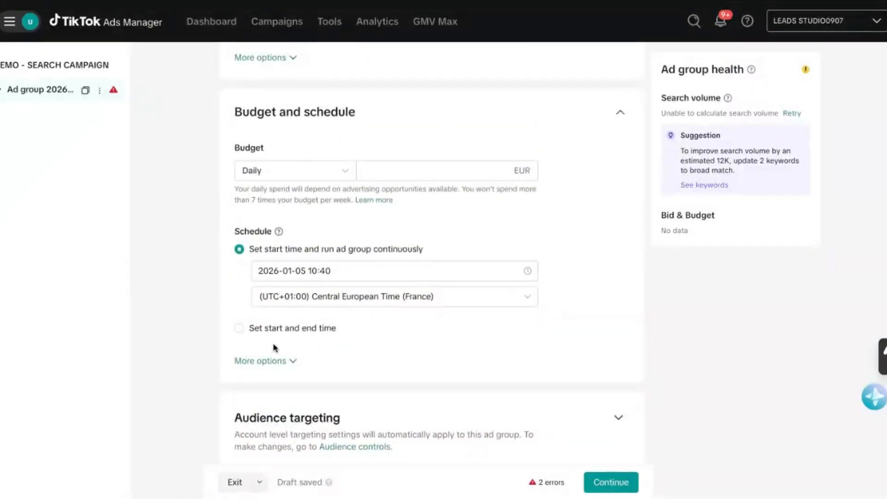
click(294, 361)
scroll(232, 357, down, 1)
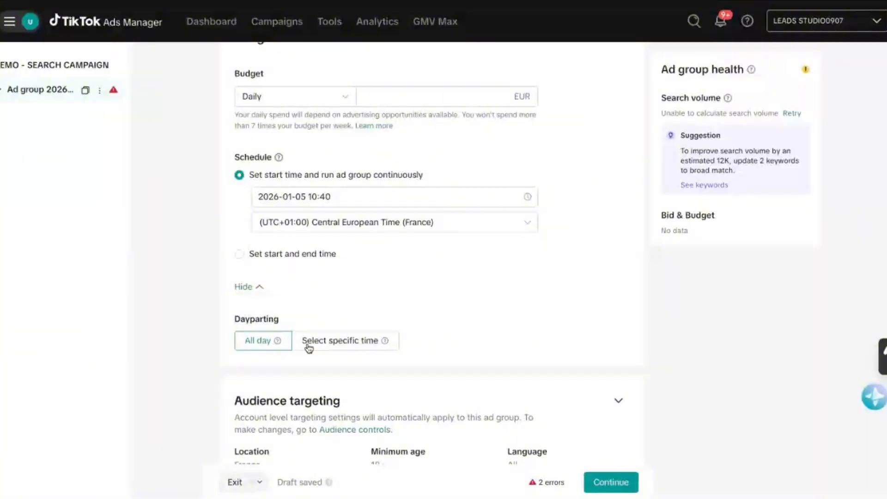
click(308, 343)
scroll(240, 347, down, 3)
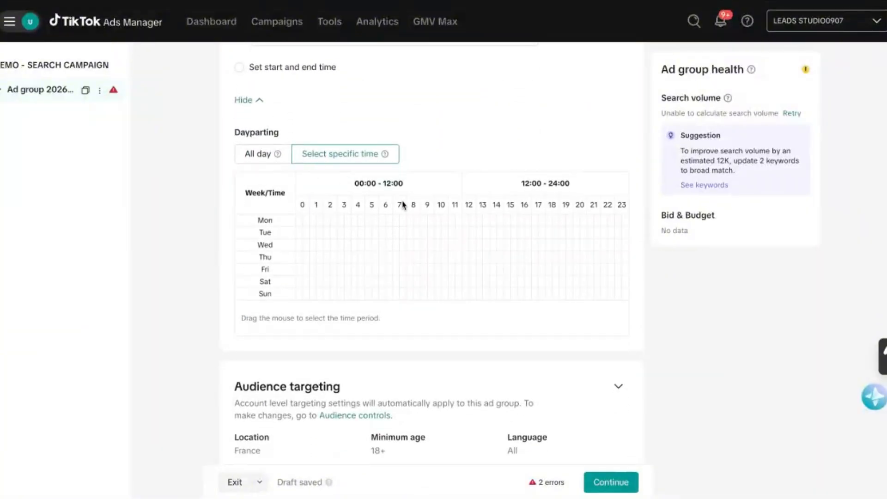
mouse_move(412, 218)
mouse_down()
mouse_move(528, 233)
mouse_move(584, 258)
mouse_move(576, 293)
mouse_move(577, 269)
mouse_up()
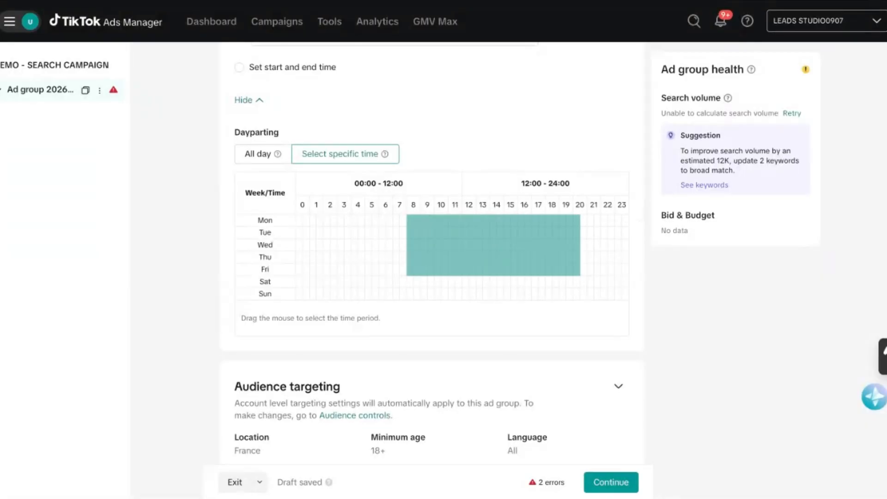
drag(577, 269, 555, 269)
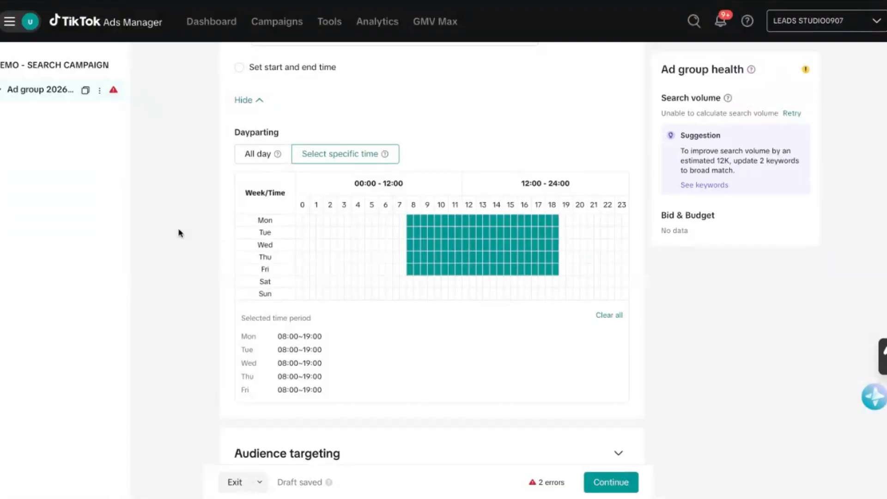
Switch the audience to manual targeting and replace the France location with United States in the demographics.
scroll(178, 232, down, 4)
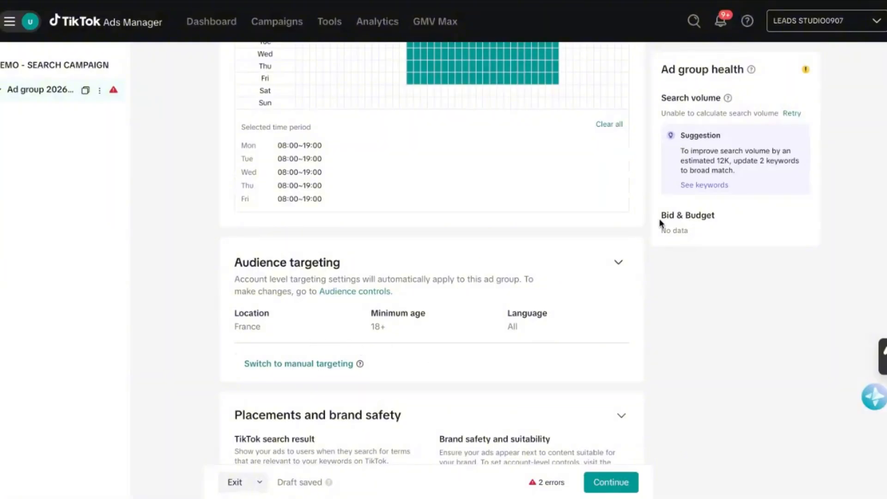
click(323, 370)
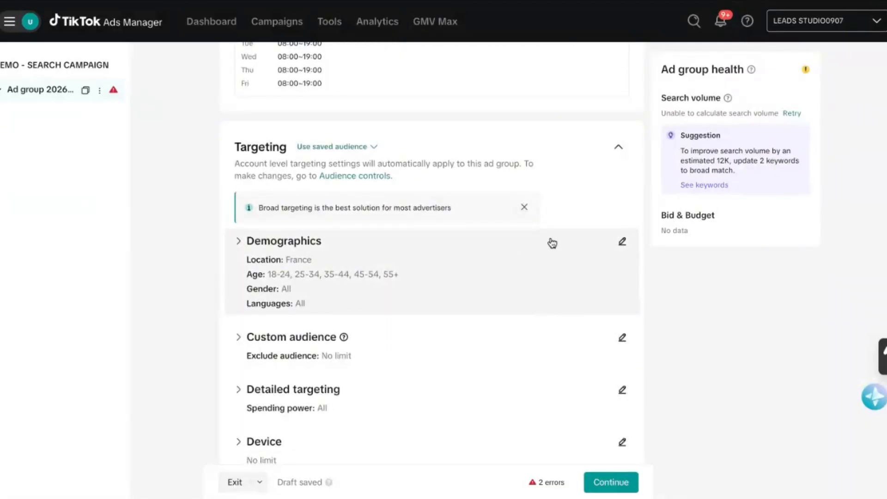
click(621, 242)
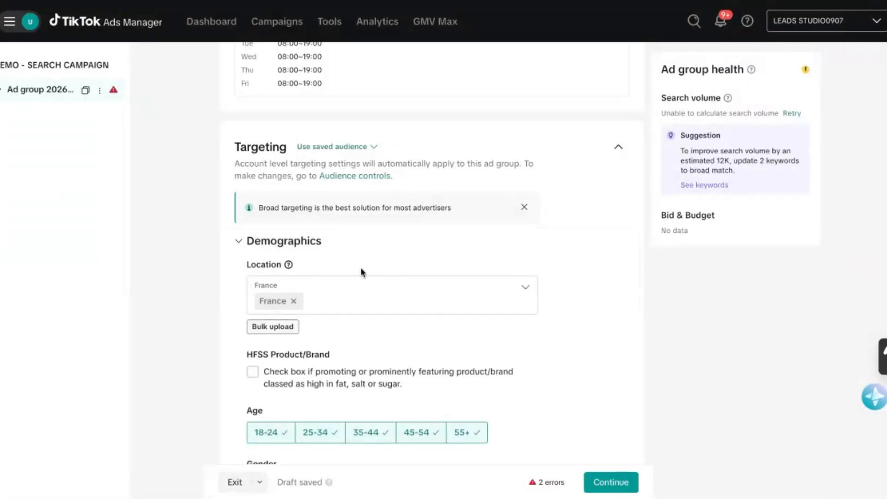
click(294, 301)
click(292, 287)
text(UNI)
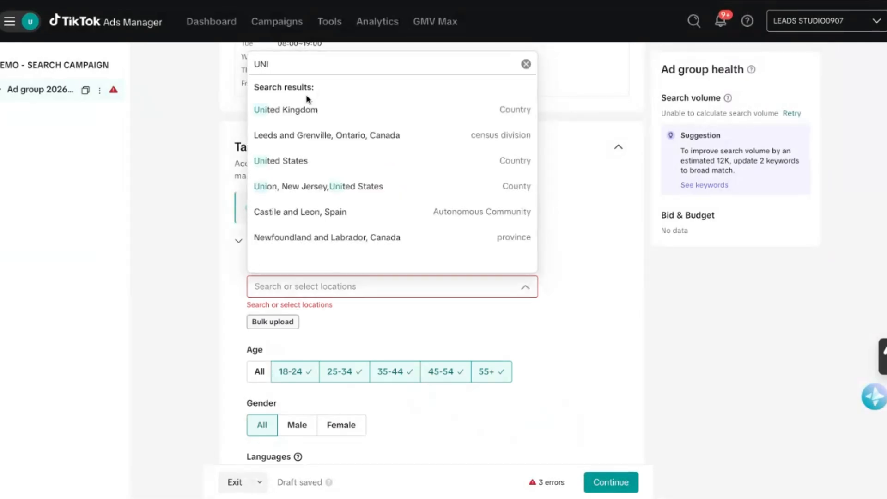
click(306, 160)
click(230, 256)
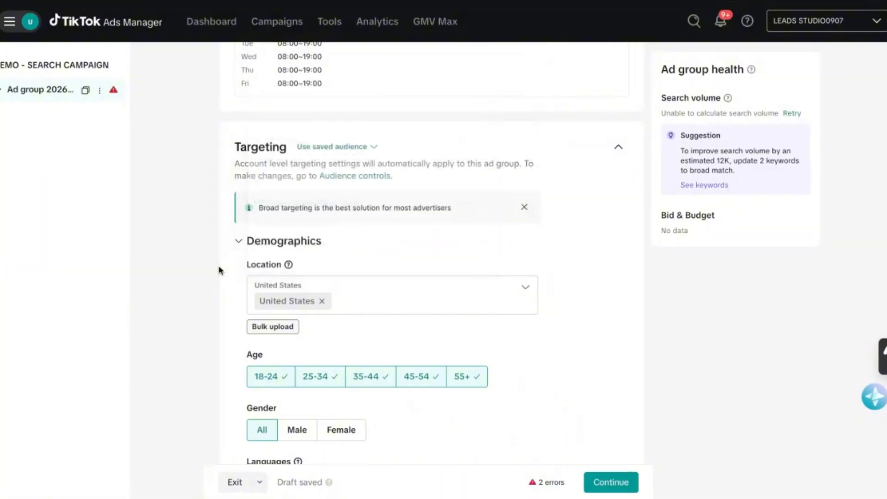
Try bulk location upload with United States as the country and ZIP code as the location type, and close it without adding locations.
scroll(232, 294, down, 1)
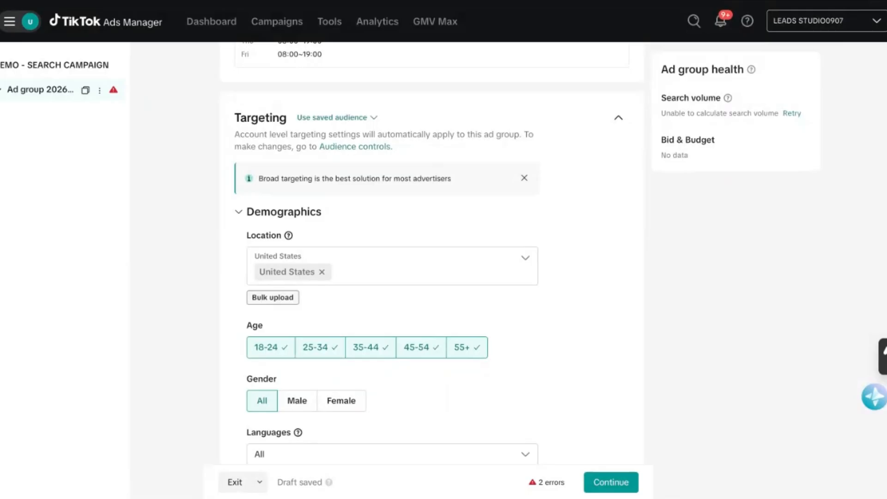
click(266, 301)
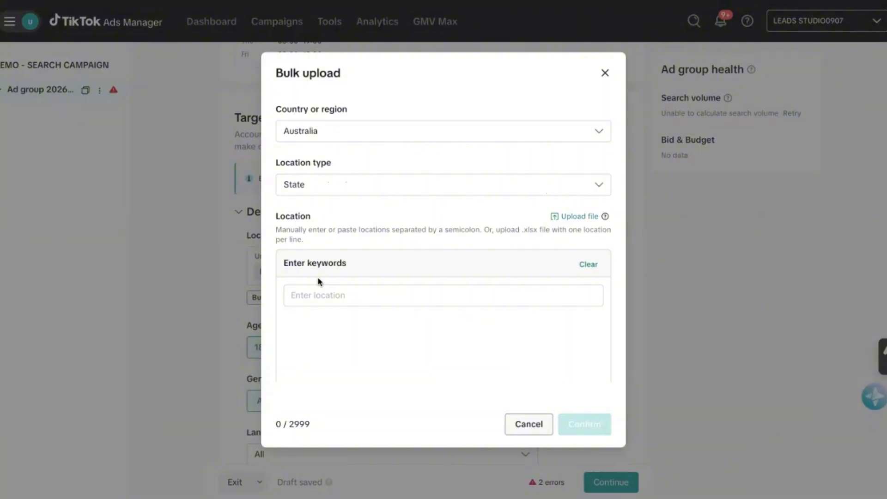
click(338, 185)
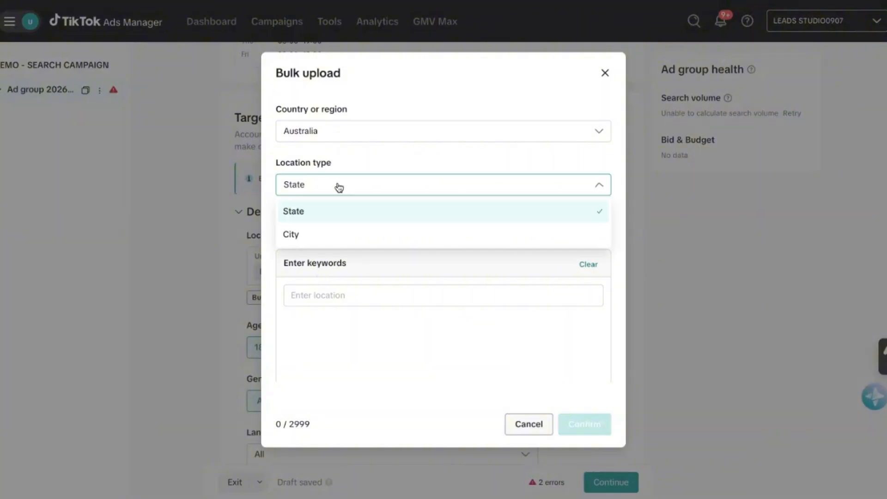
click(317, 232)
click(303, 137)
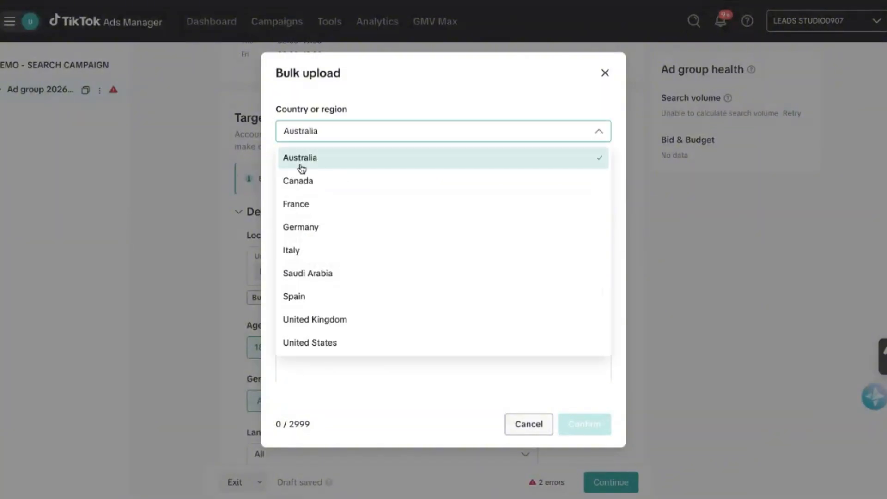
click(310, 341)
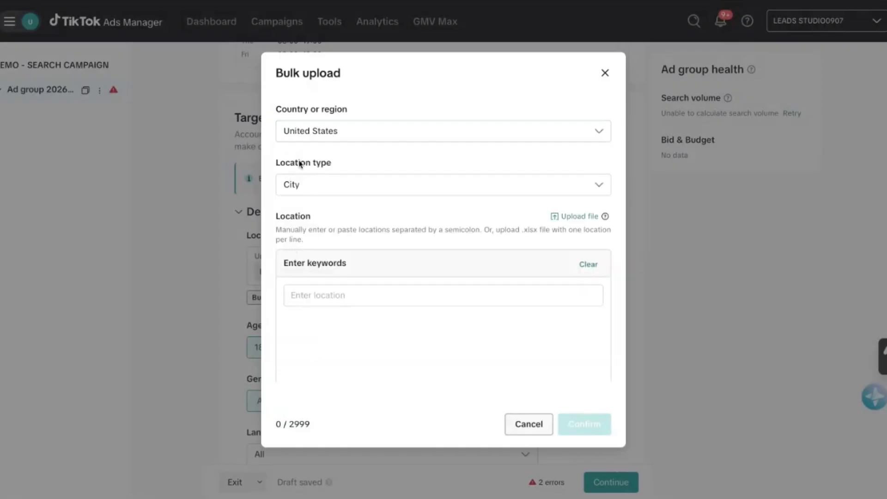
click(331, 185)
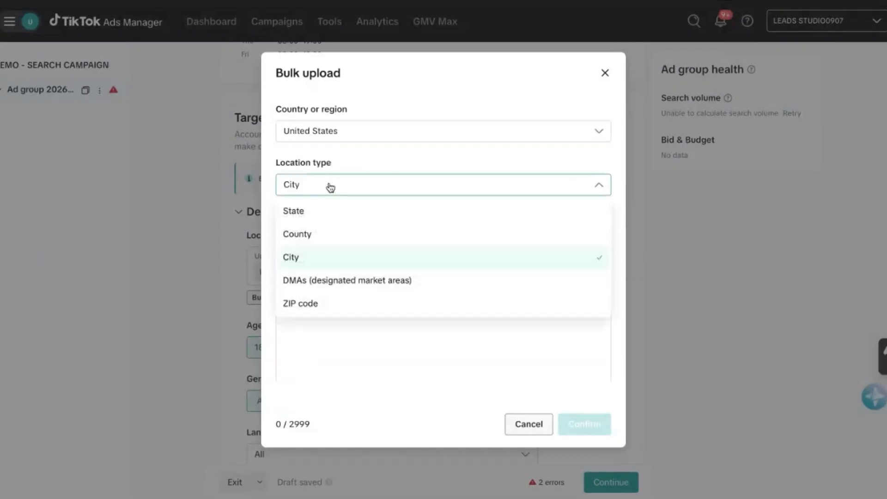
click(307, 303)
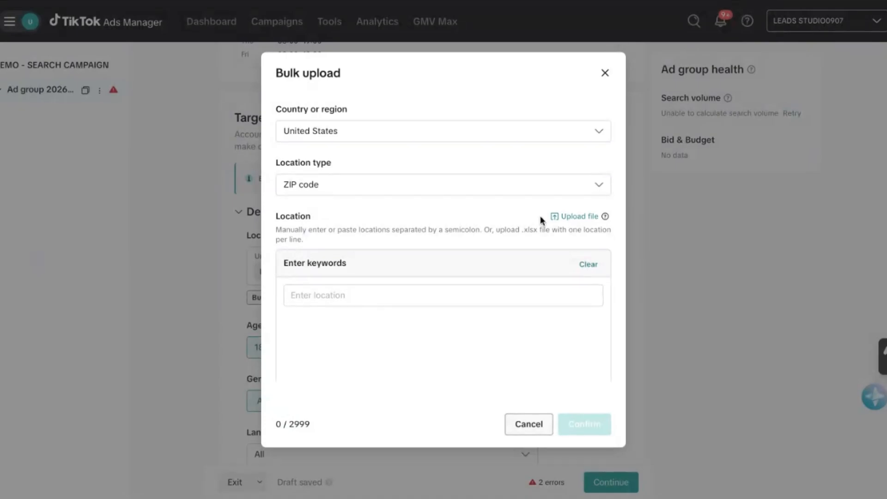
scroll(458, 242, down, 2)
scroll(418, 212, up, 2)
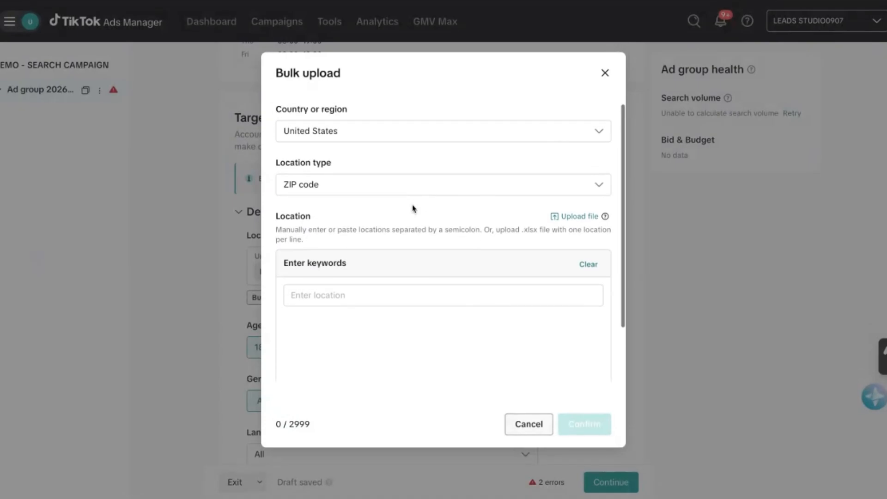
click(605, 73)
Exclude the 18-24 age group from the demographic targeting.
scroll(244, 271, down, 3)
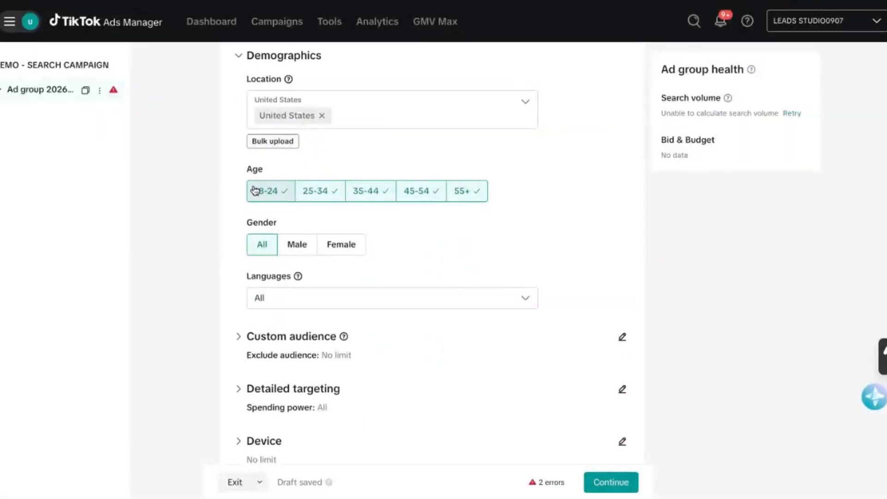
scroll(225, 183, up, 1)
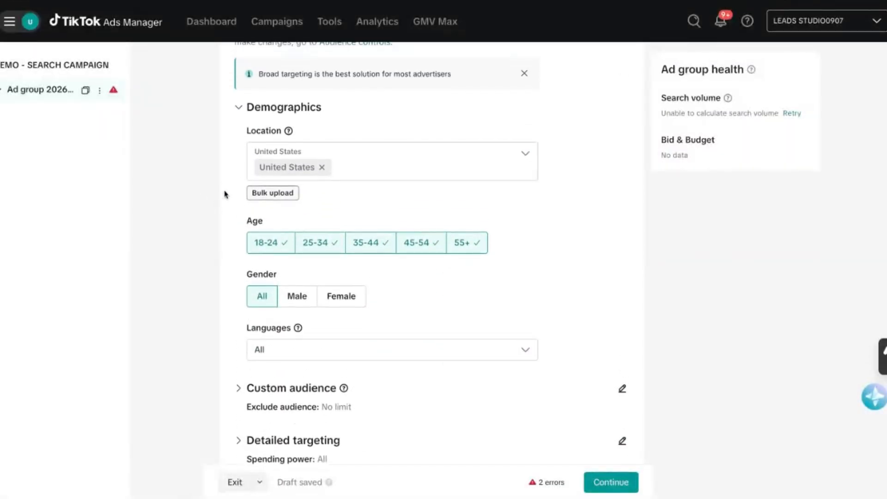
scroll(226, 194, up, 1)
click(259, 249)
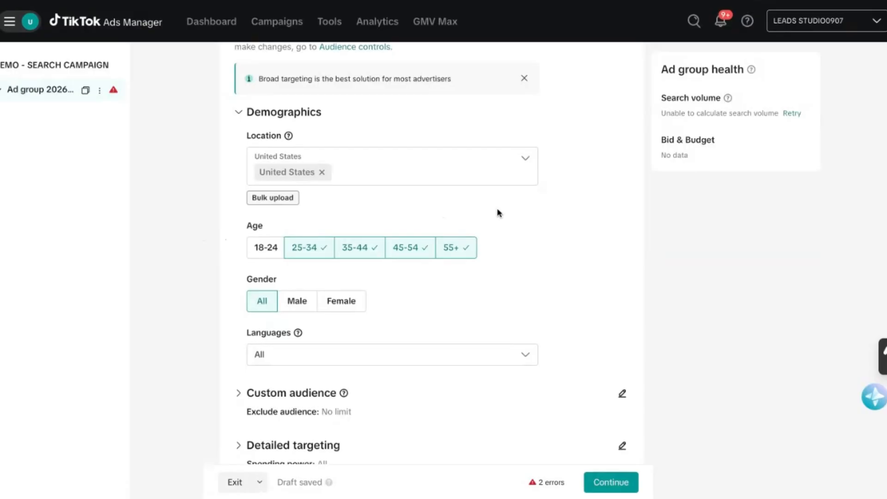
scroll(223, 214, up, 6)
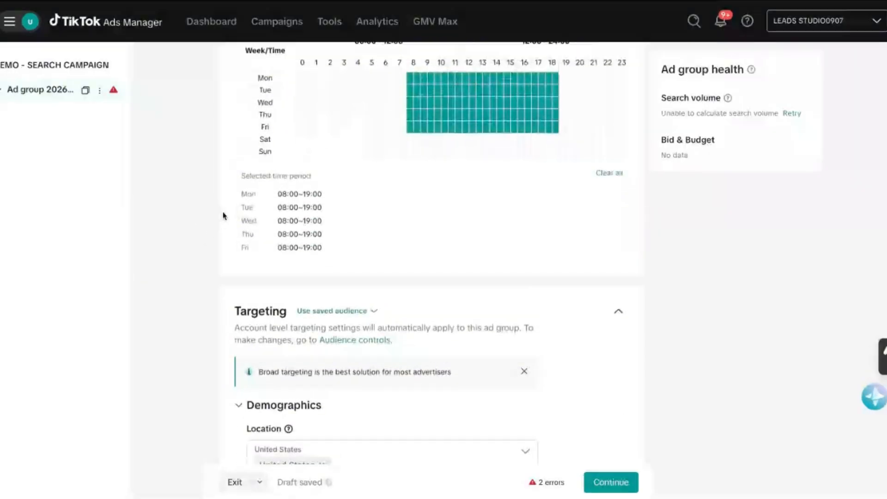
scroll(224, 215, down, 7)
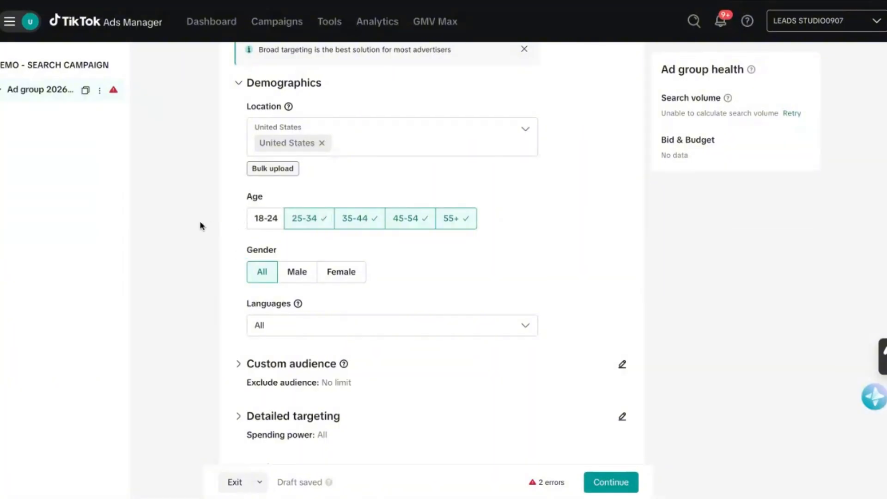
Search the language options for ENG and restrict the audience's languages to English.
scroll(200, 226, down, 1)
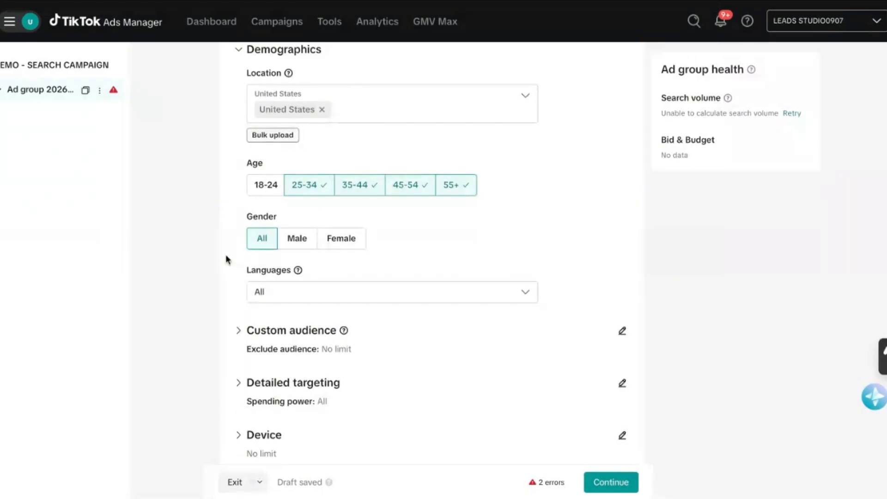
scroll(226, 255, down, 3)
click(264, 163)
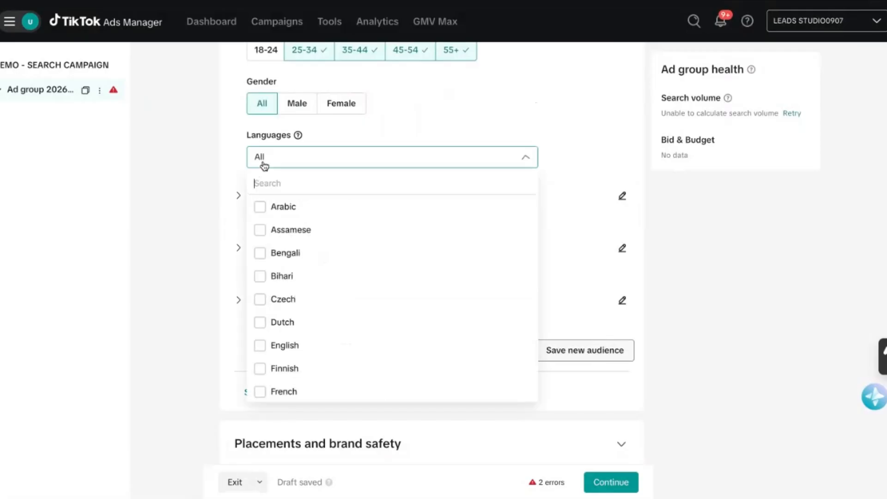
text(G)
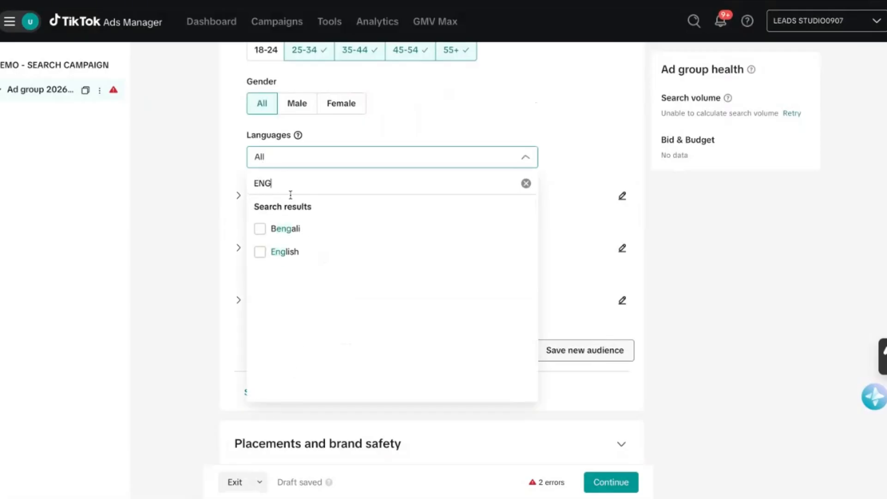
click(299, 253)
click(190, 219)
Expand the device targeting settings and limit the operating system to iOS.
scroll(224, 175, down, 2)
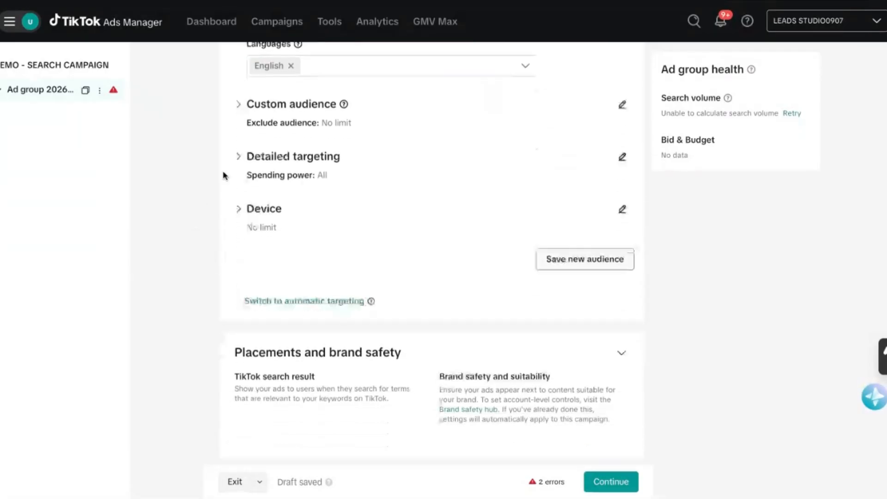
scroll(213, 159, up, 2)
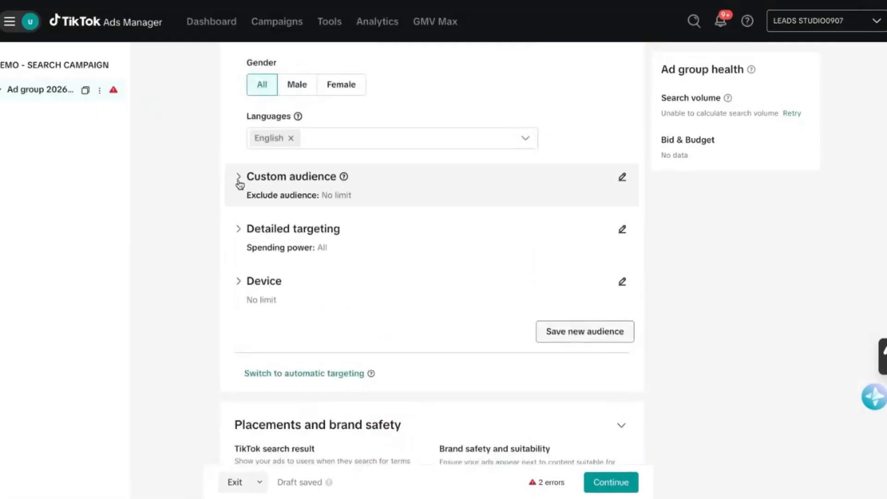
click(236, 290)
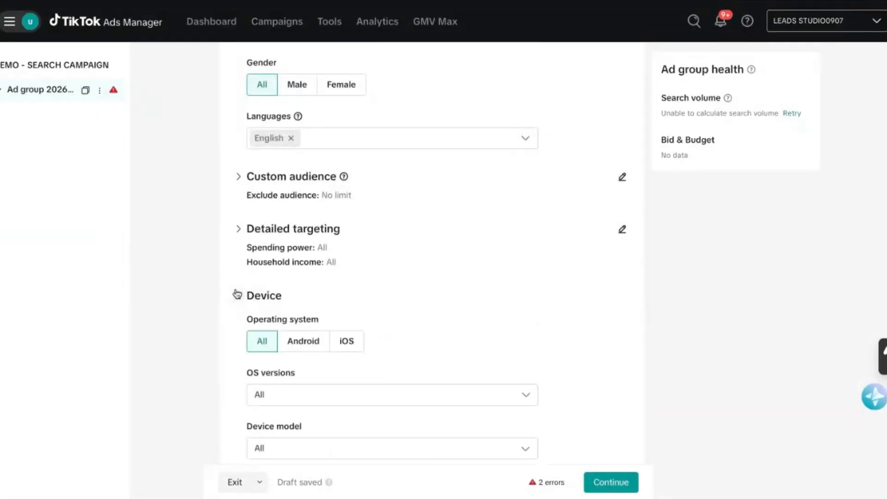
scroll(237, 282, down, 1)
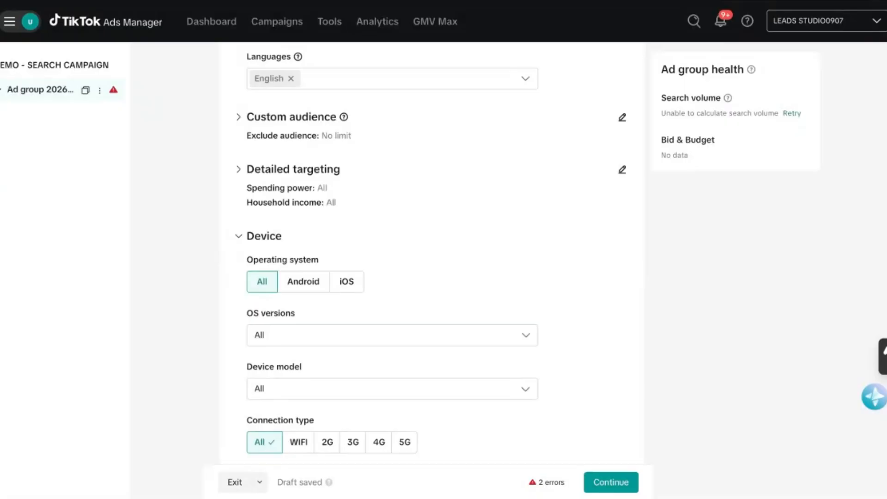
scroll(393, 250, down, 1)
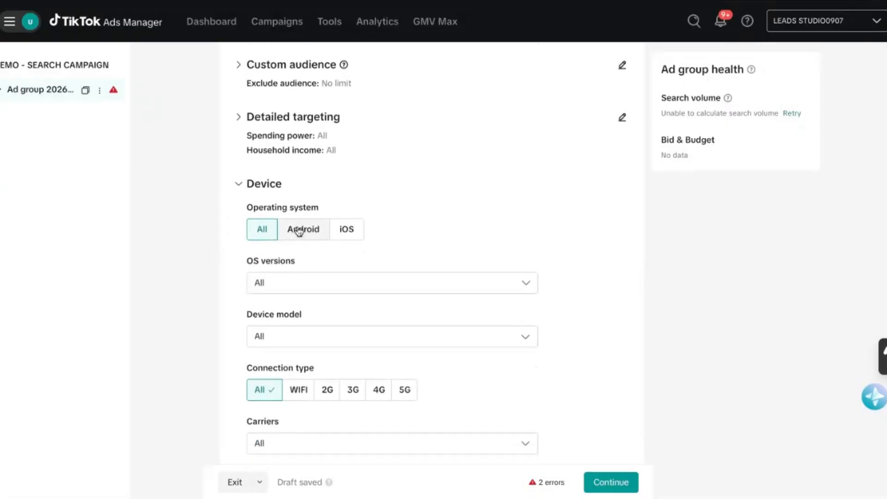
click(348, 227)
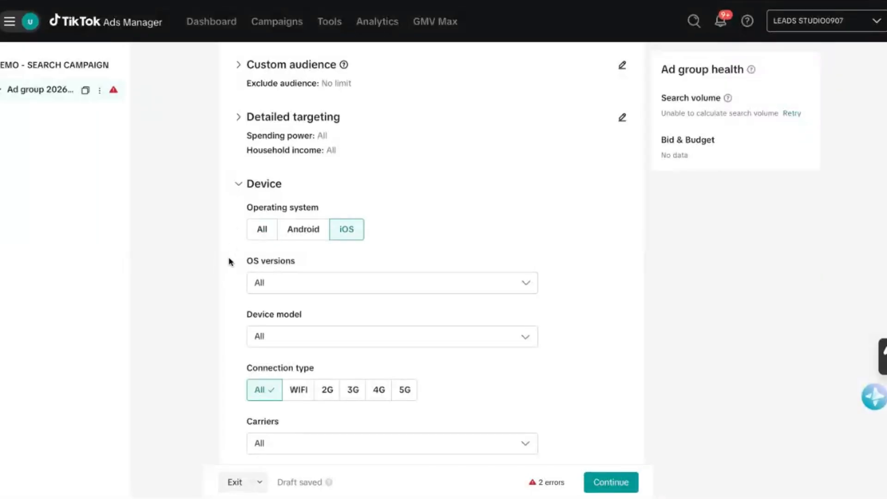
Review the remaining device targeting options, from OS versions and connection type to device price, and the placements and brand safety section.
scroll(230, 262, down, 1)
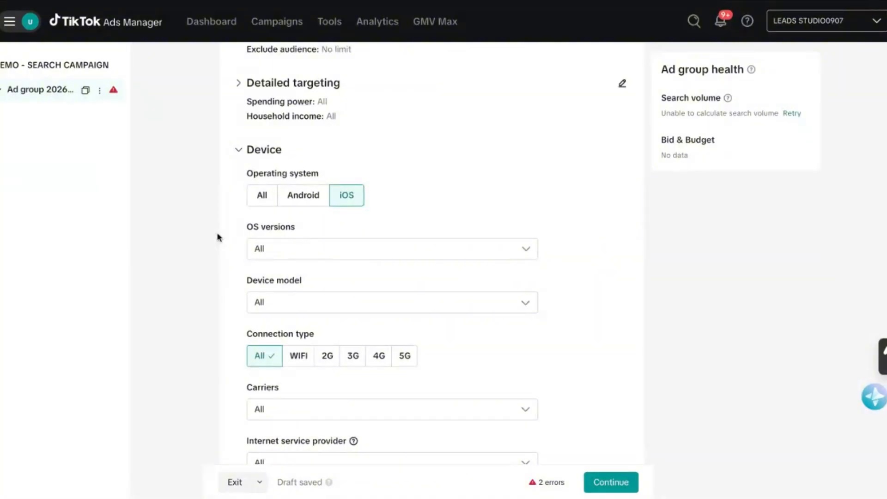
scroll(224, 270, down, 3)
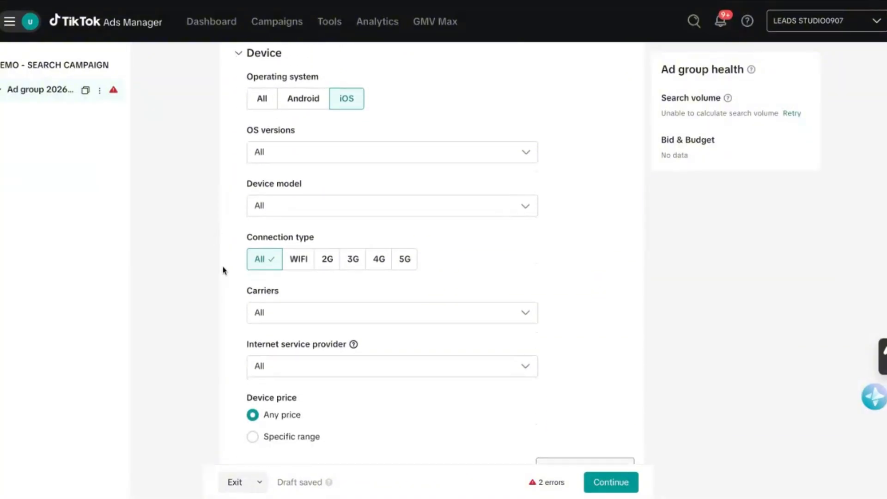
scroll(223, 270, up, 1)
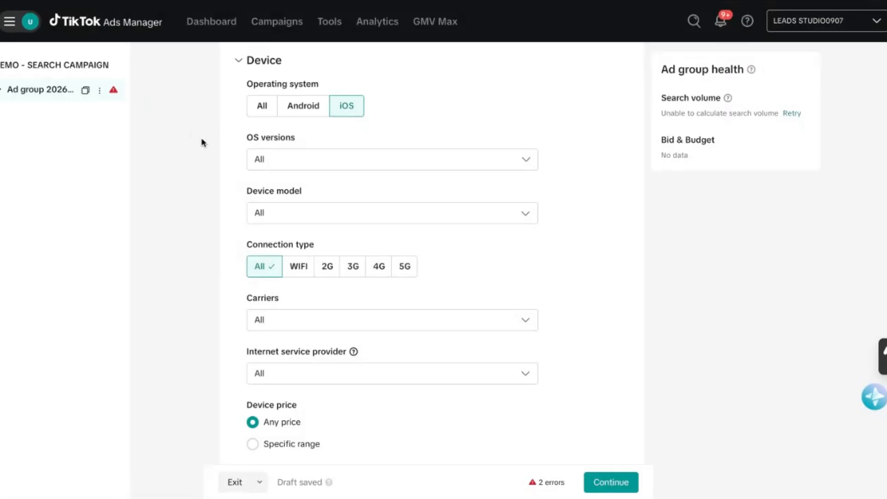
scroll(225, 181, up, 1)
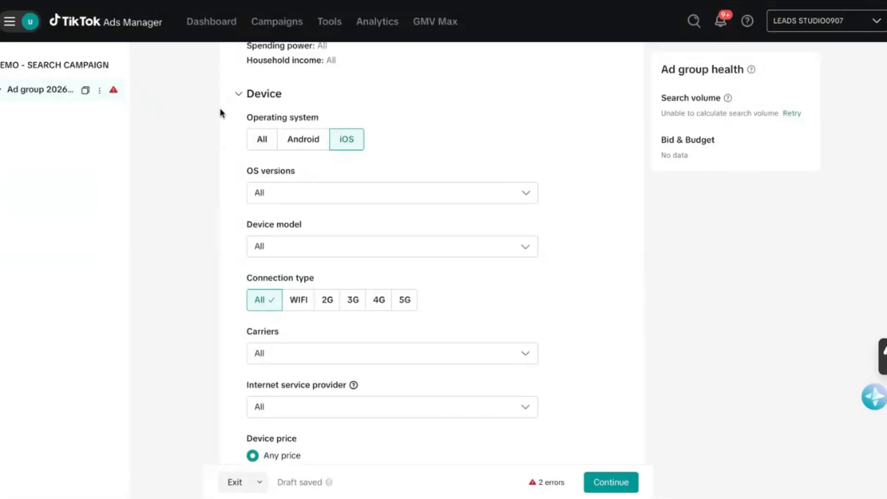
scroll(221, 166, up, 1)
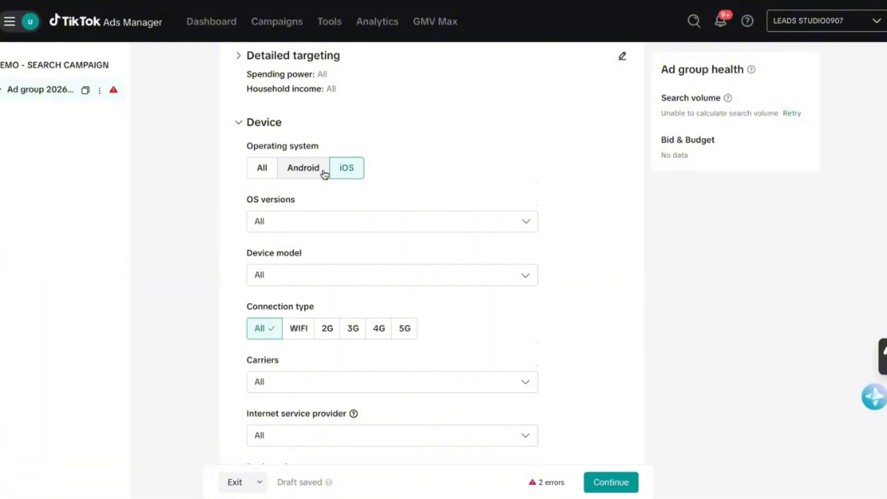
scroll(230, 270, down, 1)
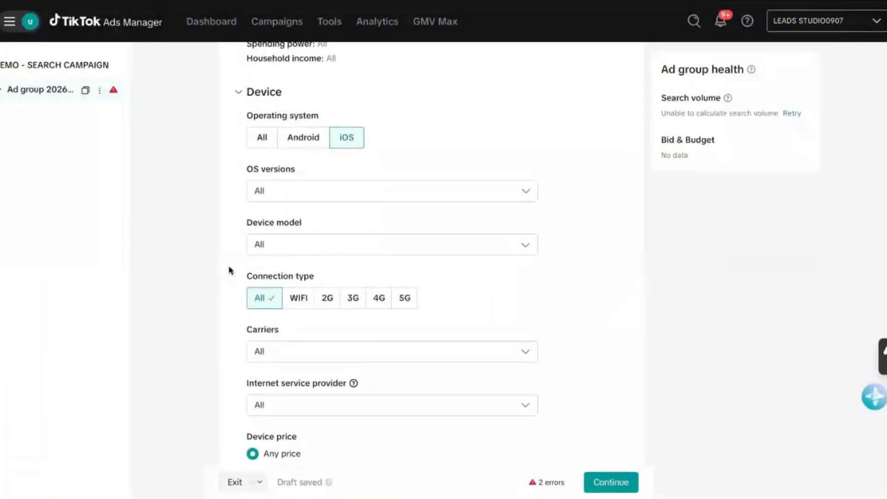
scroll(230, 270, down, 1)
scroll(229, 270, down, 3)
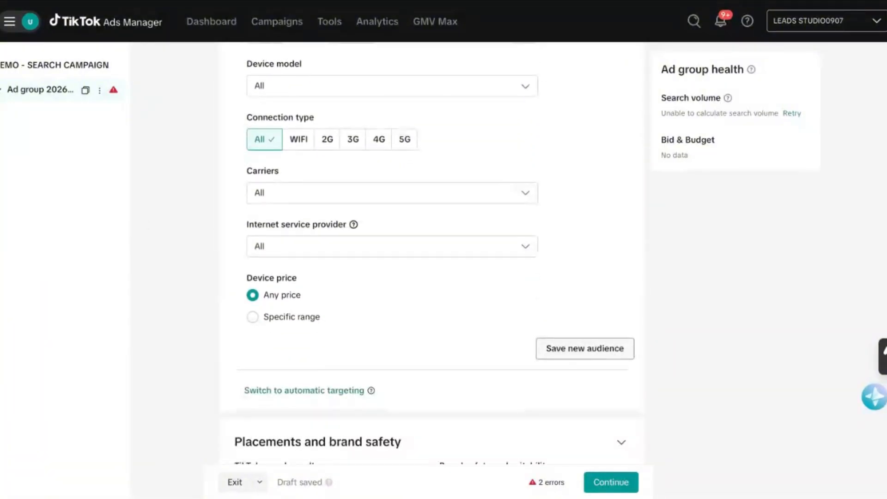
scroll(371, 310, down, 2)
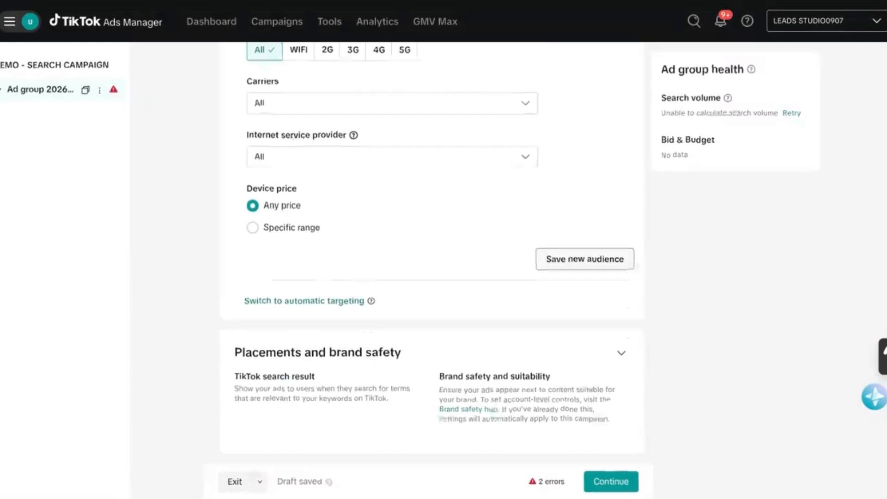
Try to continue past the ad group setup and examine the optimization and bidding fields that need attention.
click(612, 482)
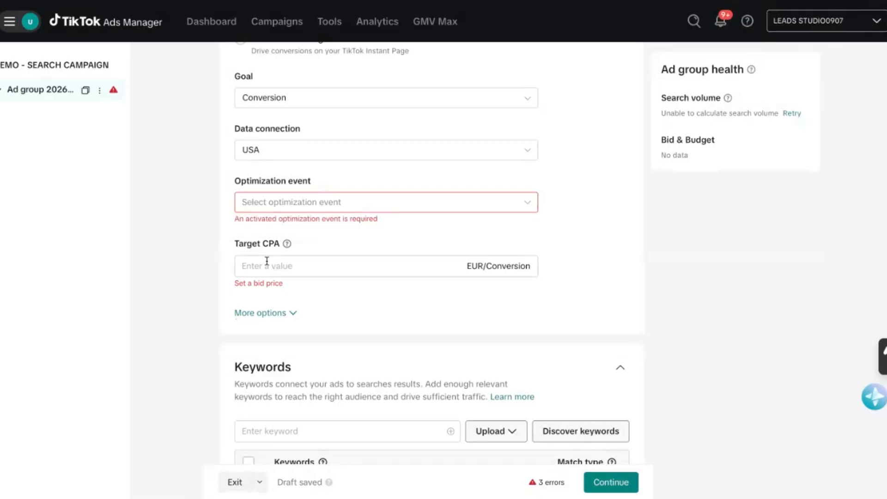
scroll(194, 234, up, 4)
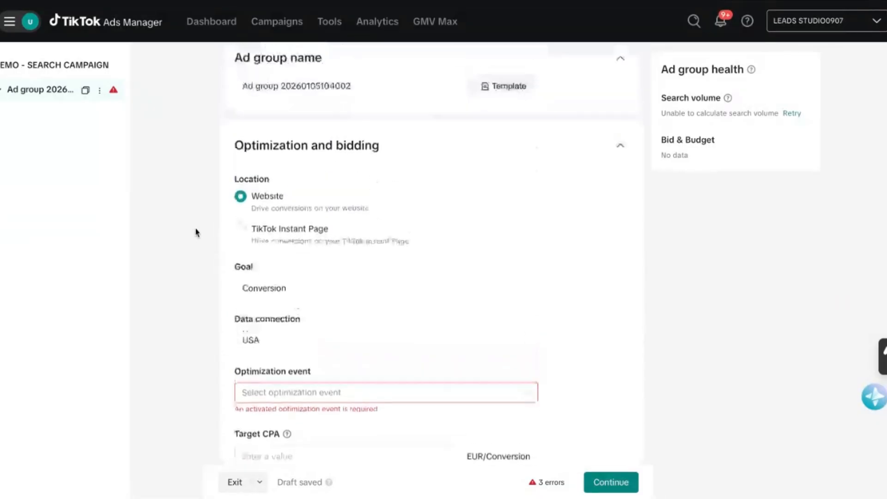
scroll(196, 232, down, 3)
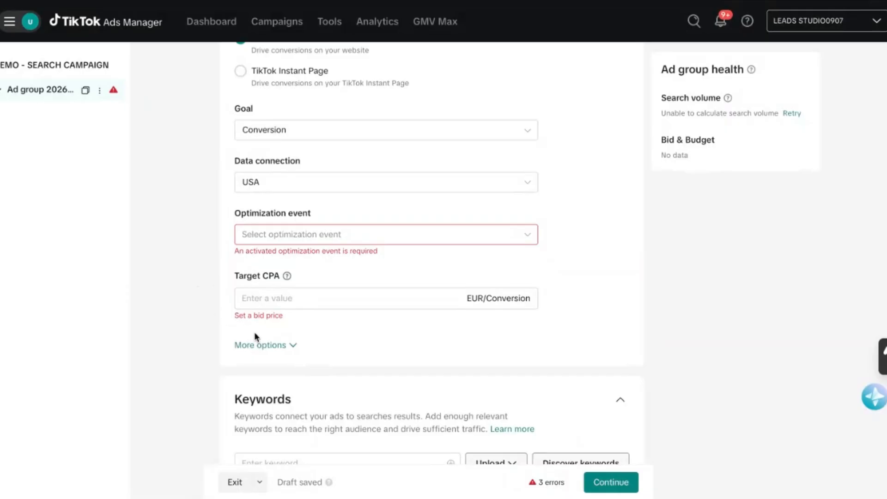
scroll(207, 293, up, 2)
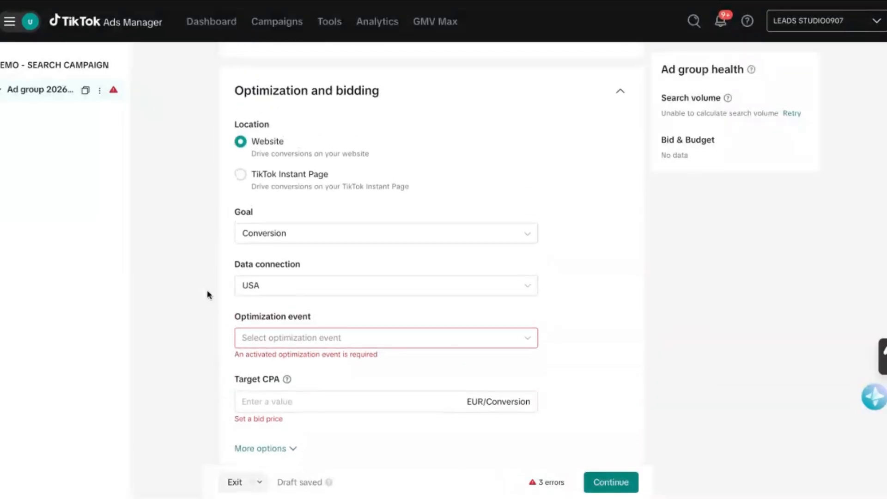
scroll(208, 294, down, 2)
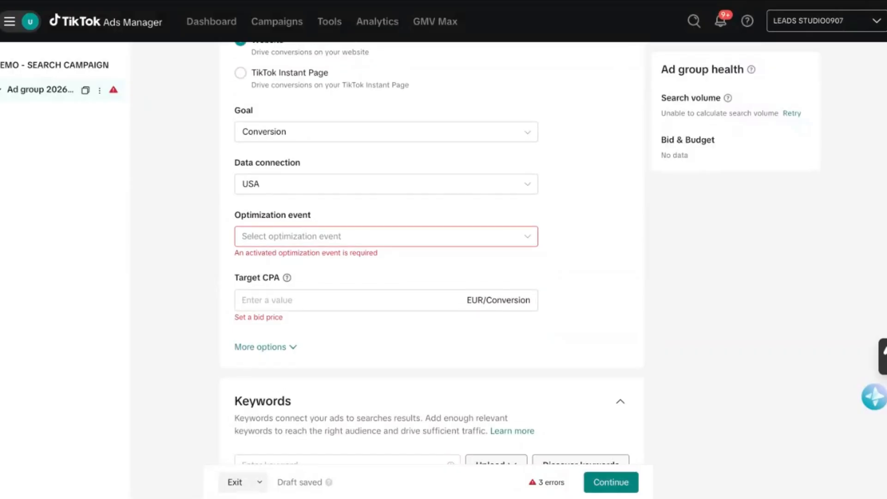
scroll(208, 313, up, 2)
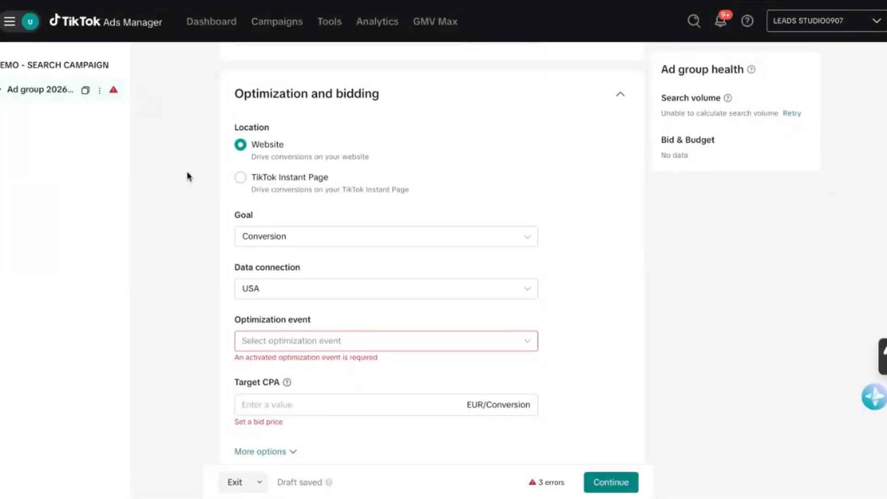
scroll(186, 175, down, 1)
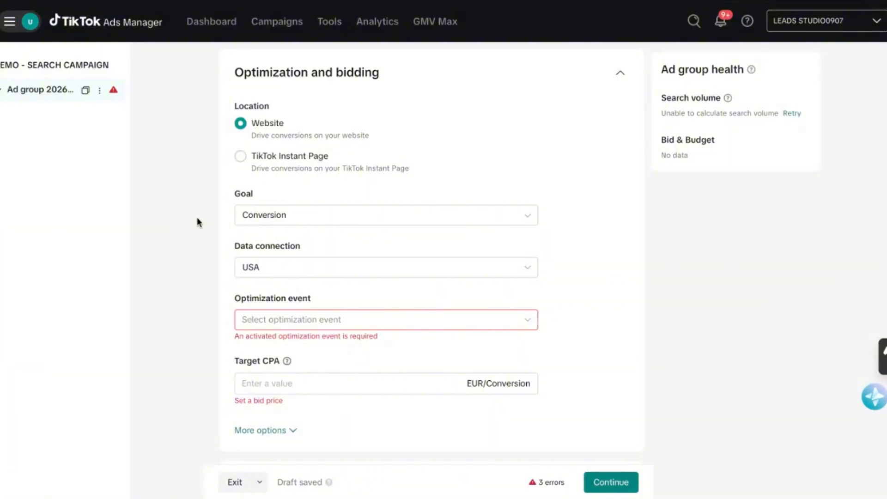
Open Events Manager and dismiss the platform language usage survey.
click(36, 33)
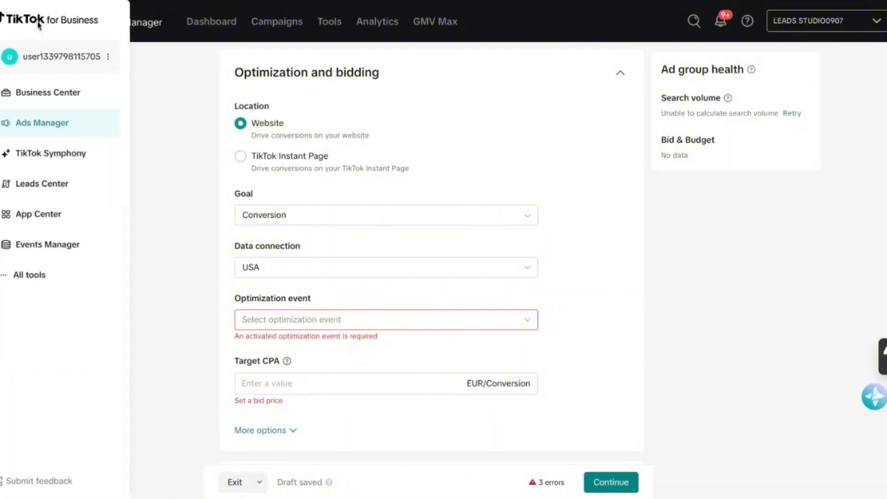
click(20, 247)
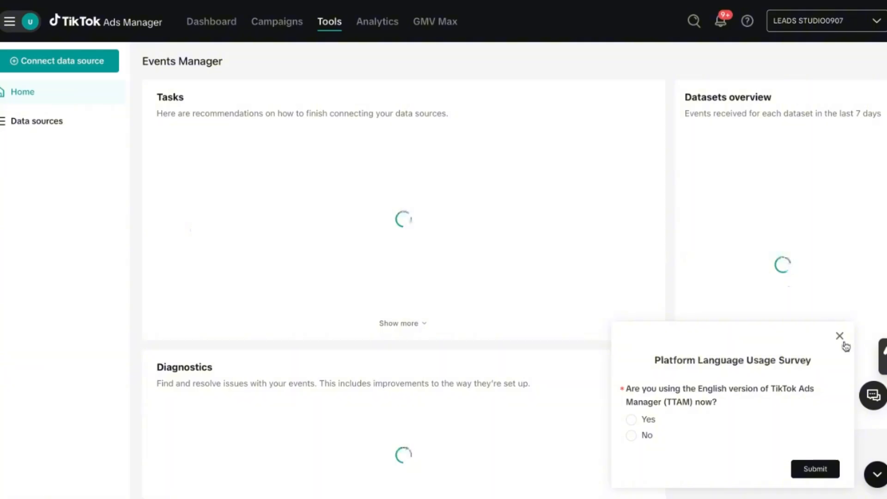
click(840, 337)
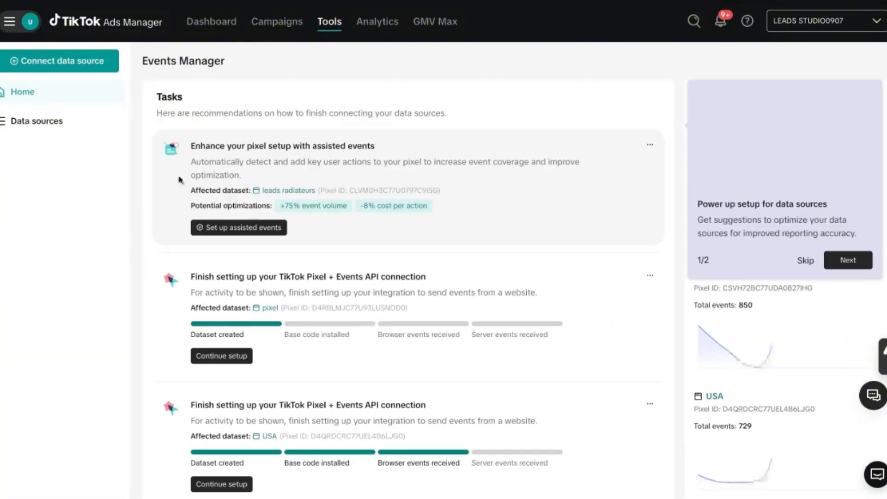
Start connecting a new data source of the Web type.
scroll(169, 248, down, 1)
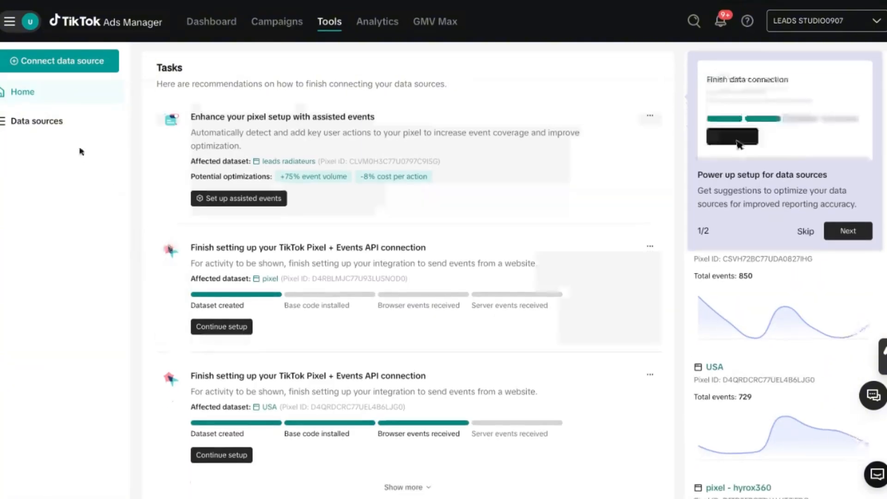
click(51, 70)
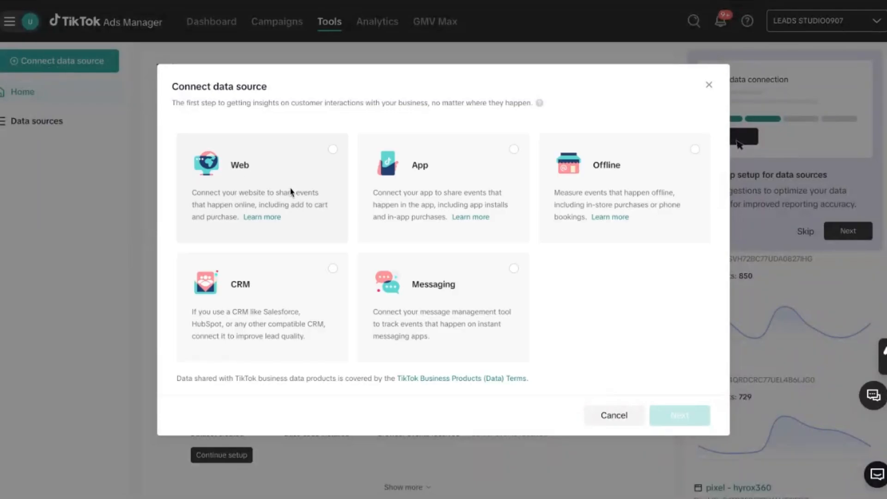
click(251, 227)
click(674, 415)
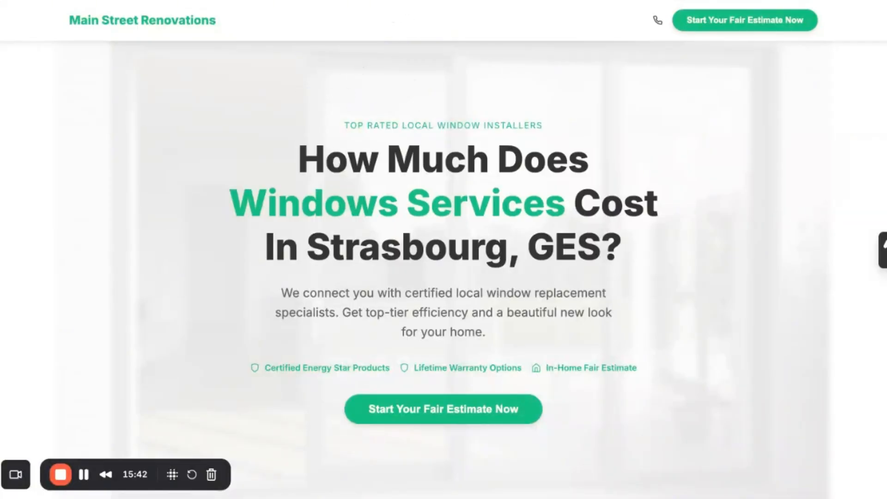
Enter the Main Street Renovations landing page URL ending in /landing/window-zip.html as the website and proceed to the connection methods.
drag(316, 248, 601, 248)
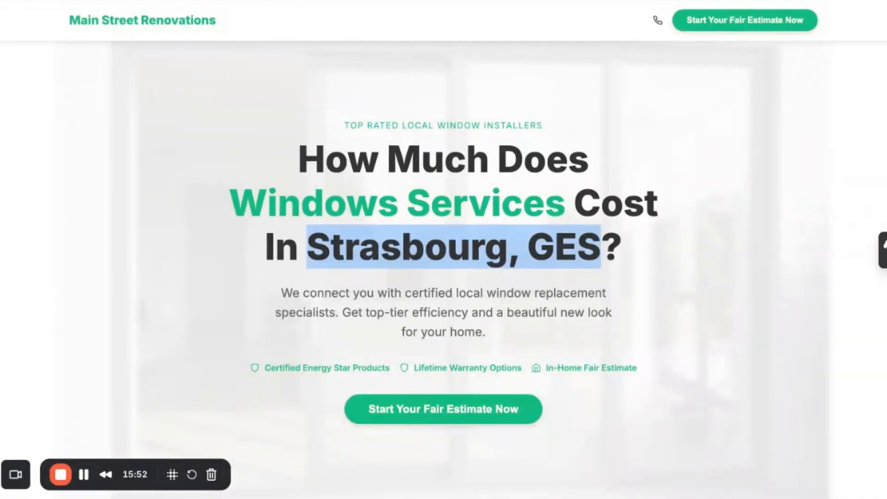
key(ctrl+Tab)
click(303, 222)
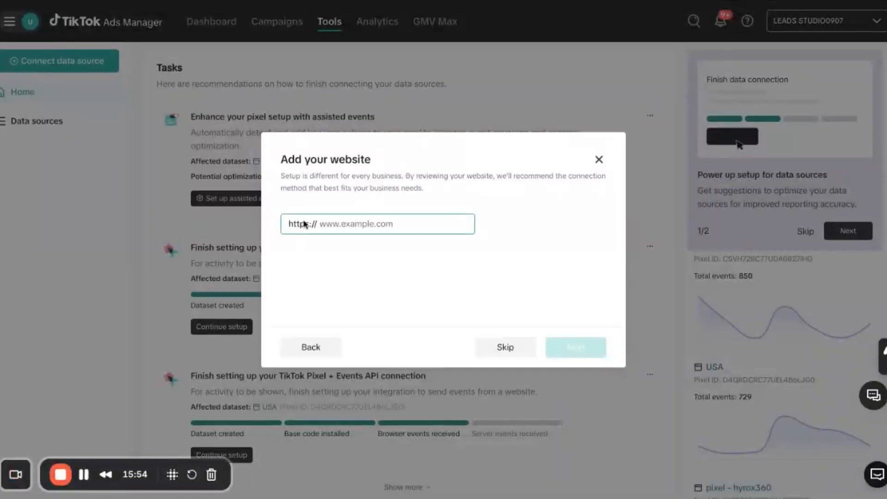
double_click(311, 226)
click(311, 226)
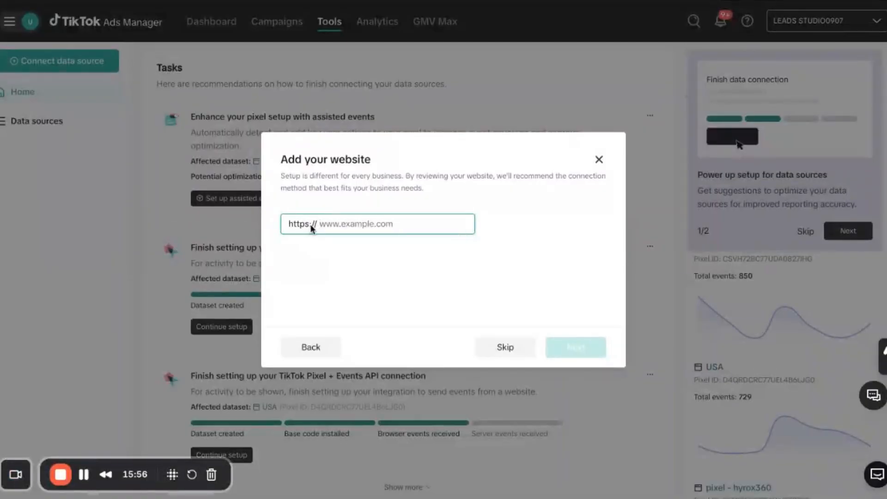
key(ctrl+v)
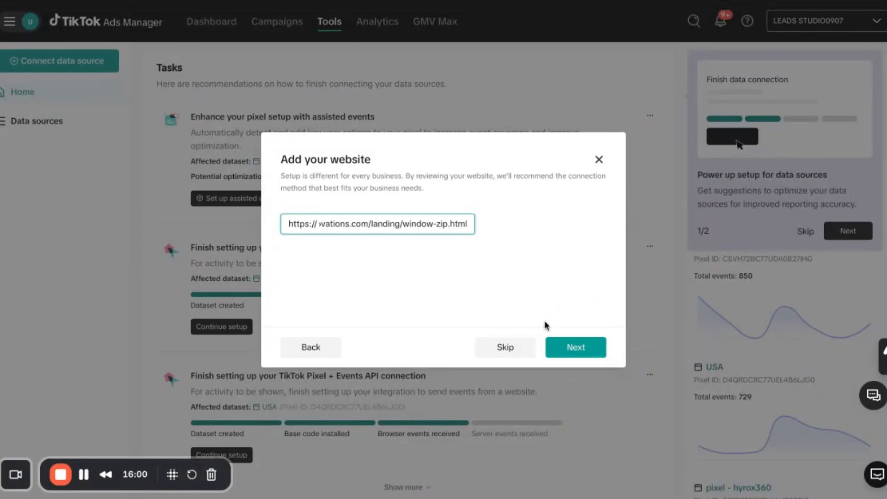
click(585, 355)
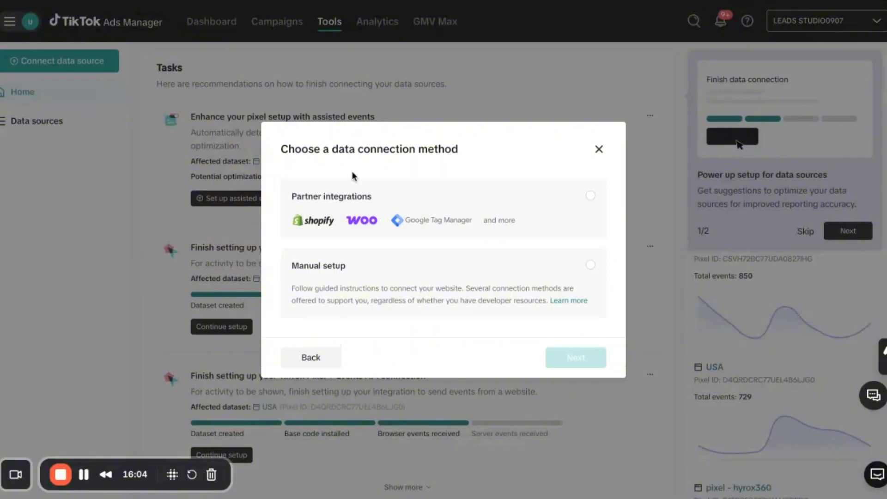
Choose manual setup as the data connection method, with TikTok Pixel as the manual connection type.
click(414, 291)
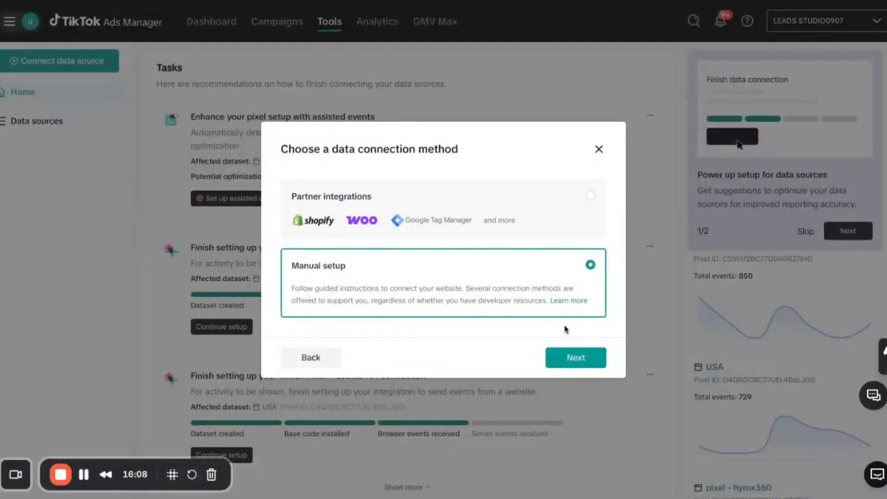
click(570, 360)
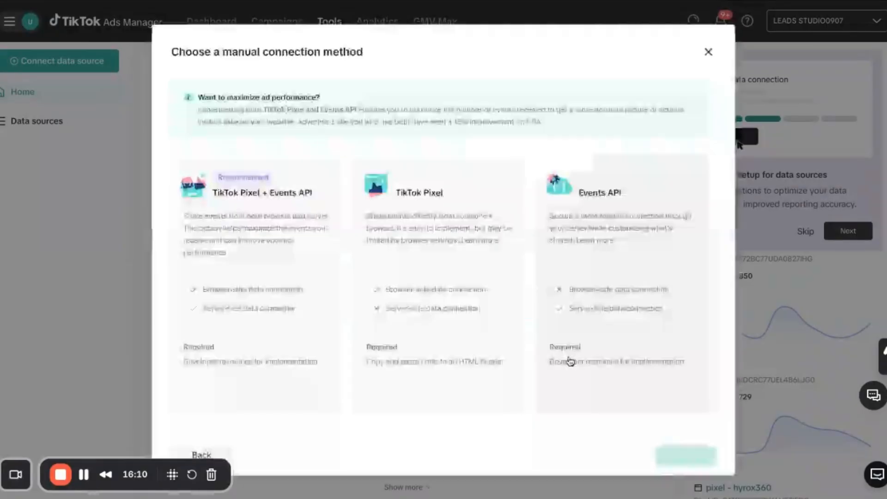
click(421, 234)
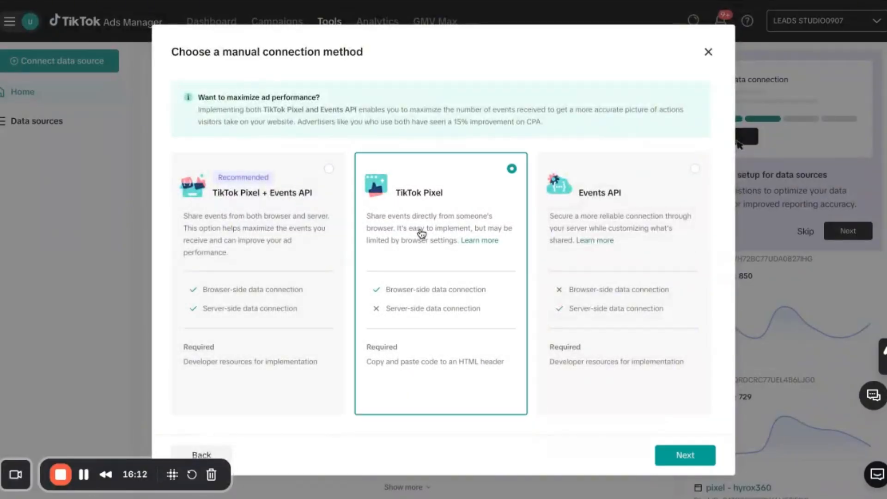
click(676, 457)
Name the pixel DEMO - PIXEL USA and create it.
click(315, 124)
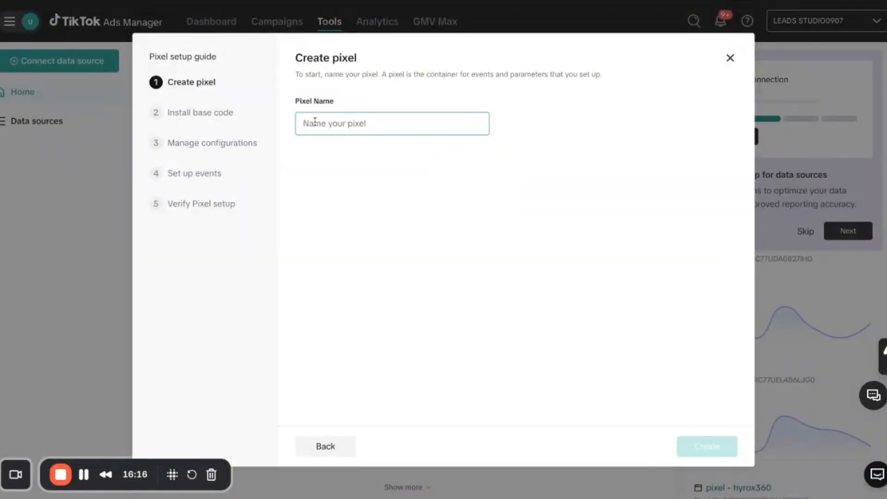
text(DEMO - PIXEL)
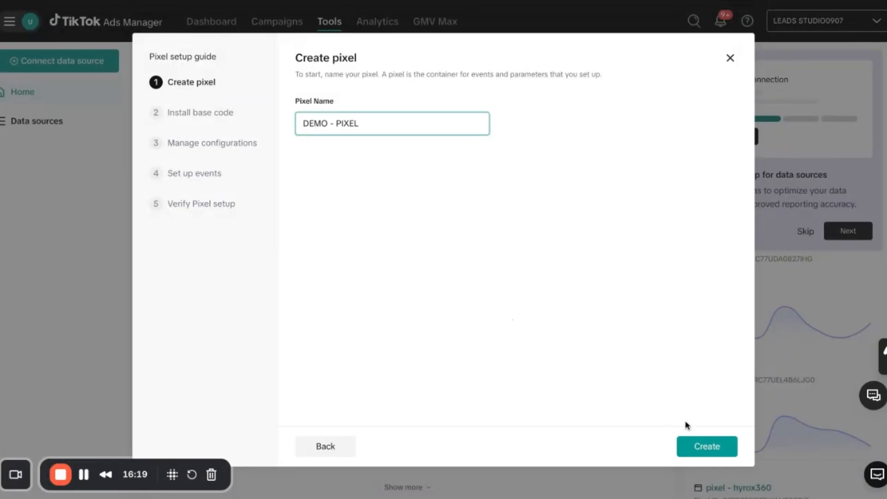
click(698, 446)
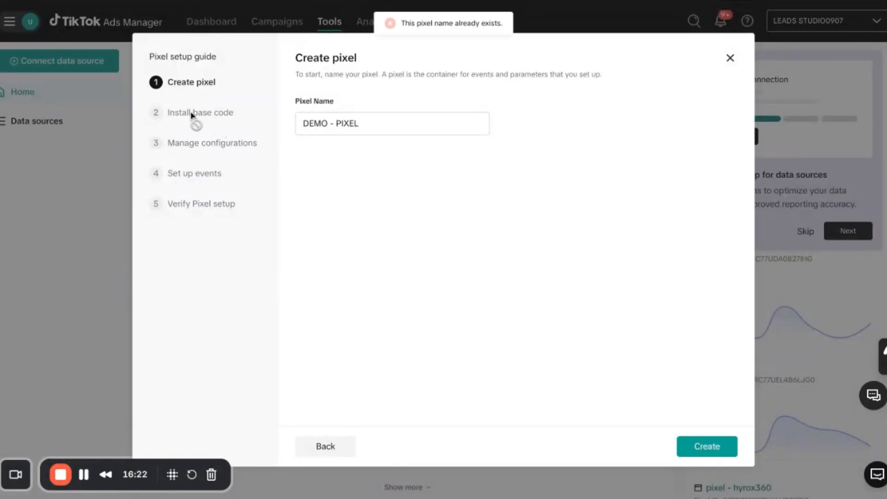
click(373, 113)
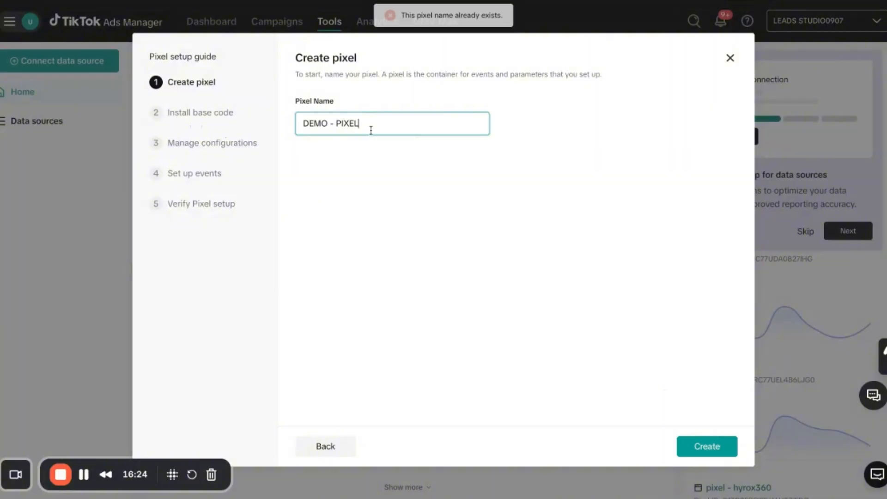
text(USA)
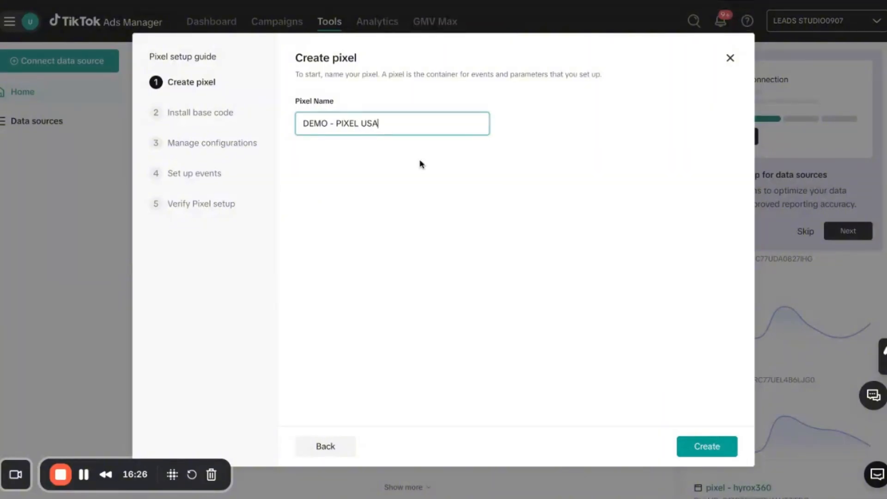
click(703, 439)
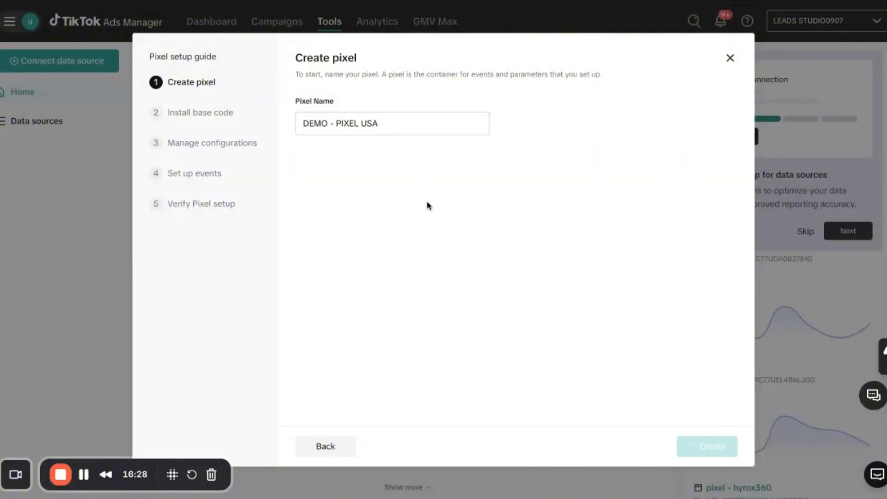
Copy the pixel base code, switch to the Hostinger file manager and open public_html/landing/window-zip.html for editing.
scroll(501, 231, down, 2)
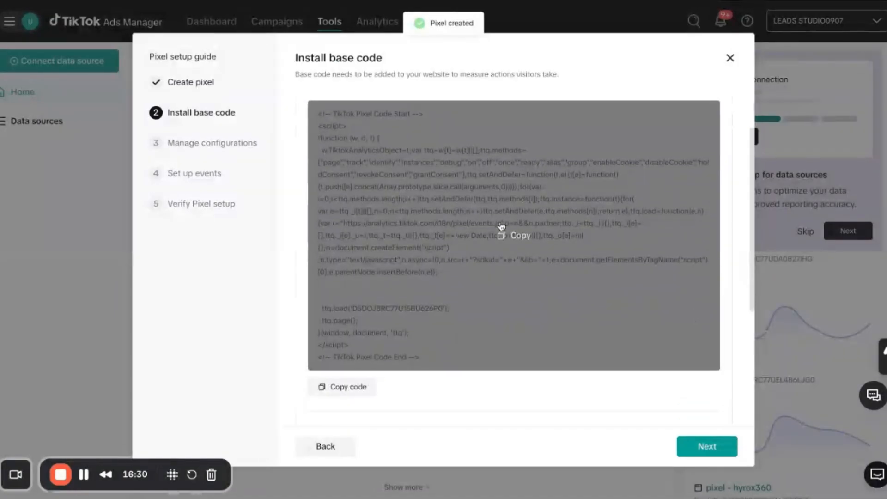
click(514, 233)
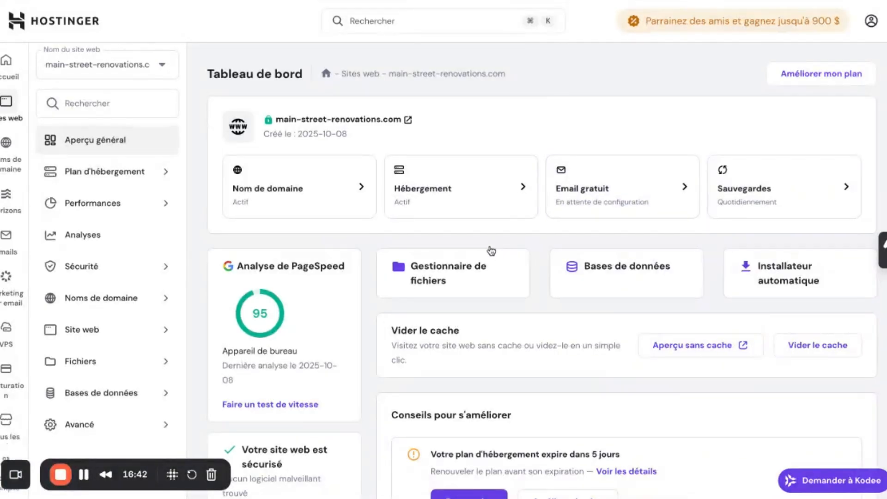
click(673, 1)
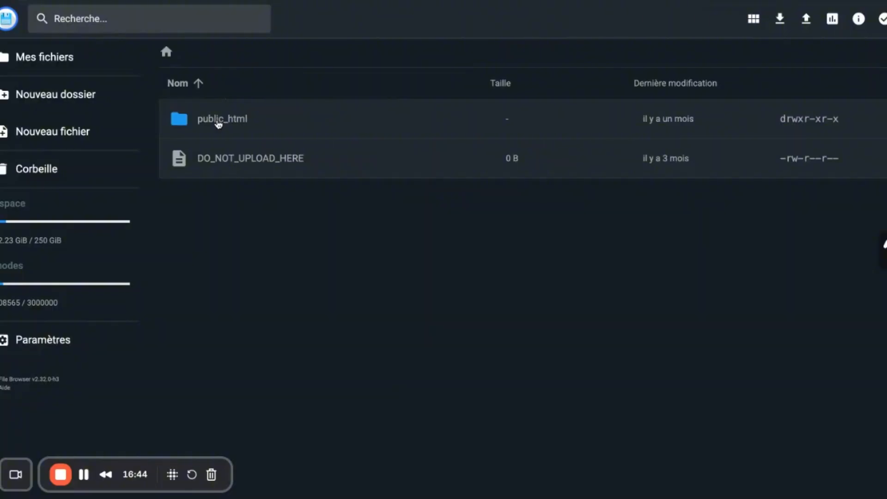
double_click(216, 120)
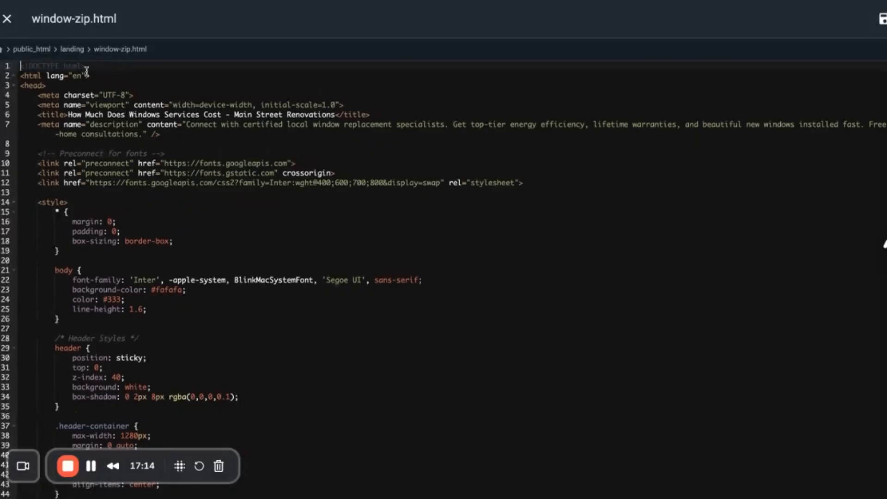
Insert the copied TikTok pixel base code between the closing style and head tags of window-zip.html and save the file.
scroll(161, 257, down, 3)
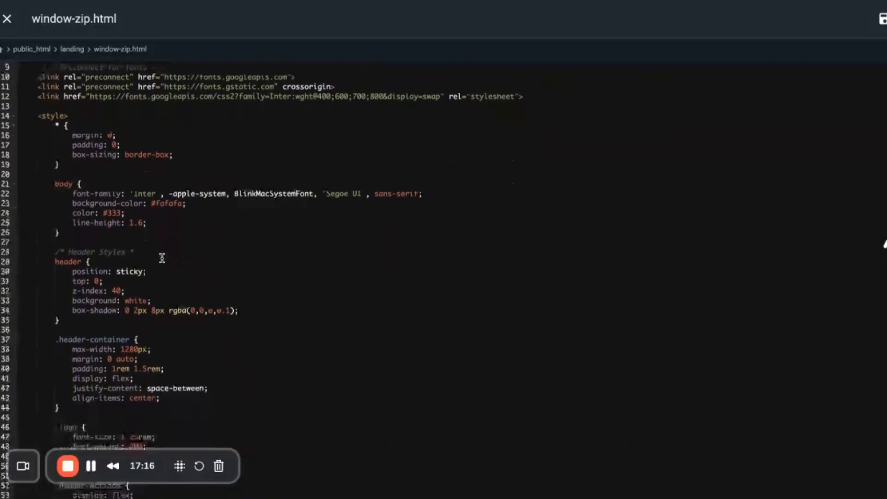
scroll(162, 257, up, 3)
scroll(161, 257, down, 10)
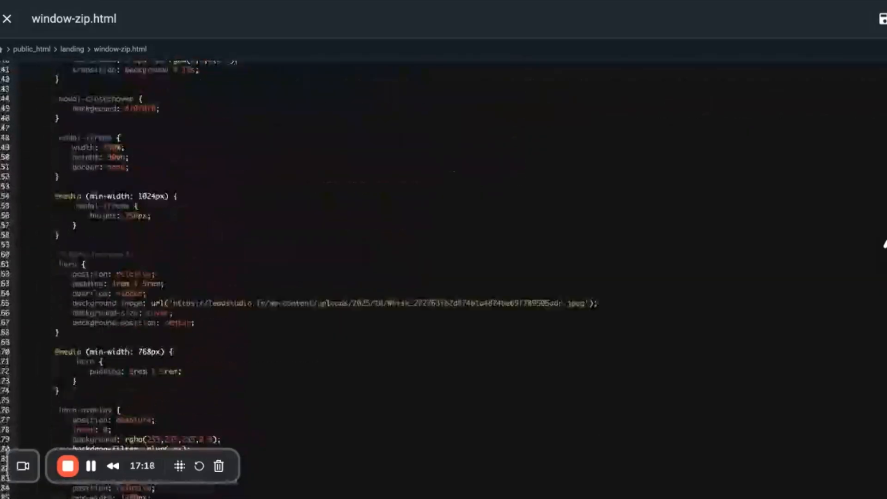
scroll(885, 244, down, 20)
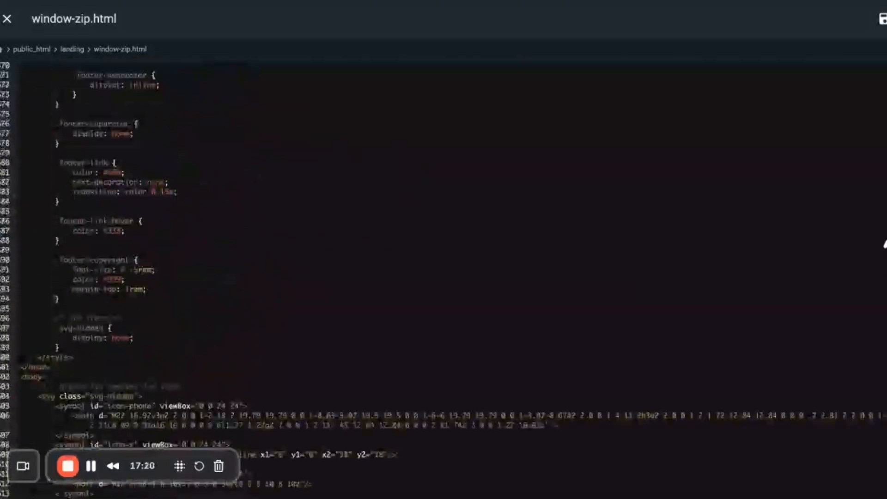
scroll(885, 244, down, 5)
scroll(885, 244, up, 7)
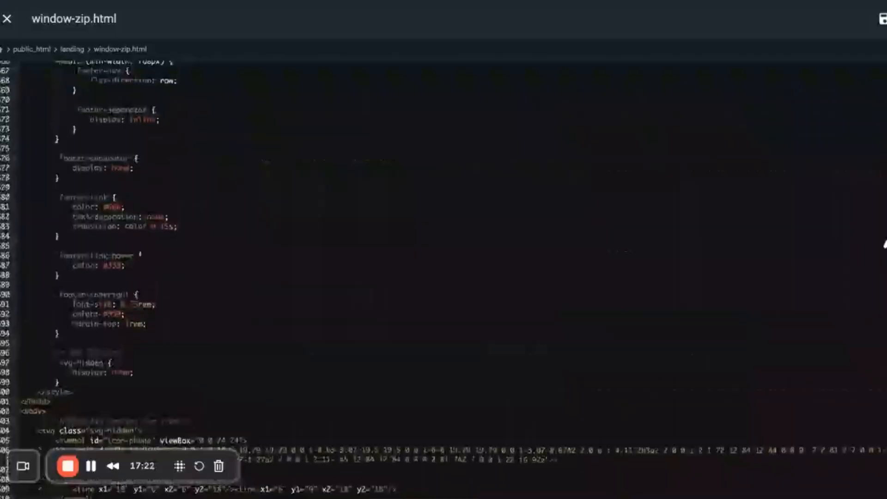
click(89, 392)
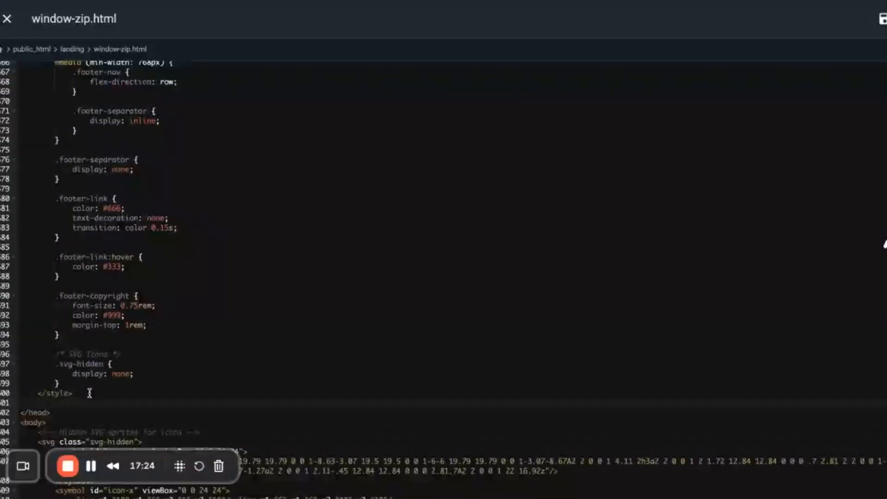
key(ctrl+v)
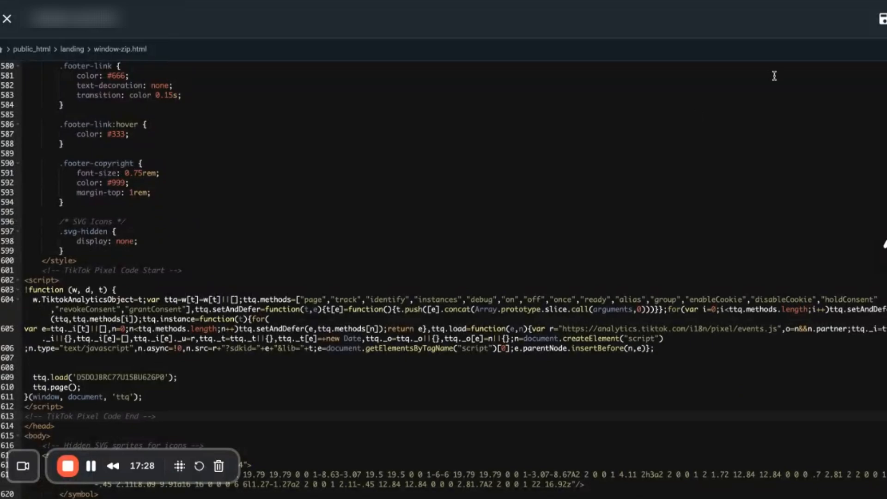
click(882, 19)
Switch back to TikTok Ads Manager, continue through the pixel's default configurations and choose custom code for the event setup.
click(335, 1)
click(718, 456)
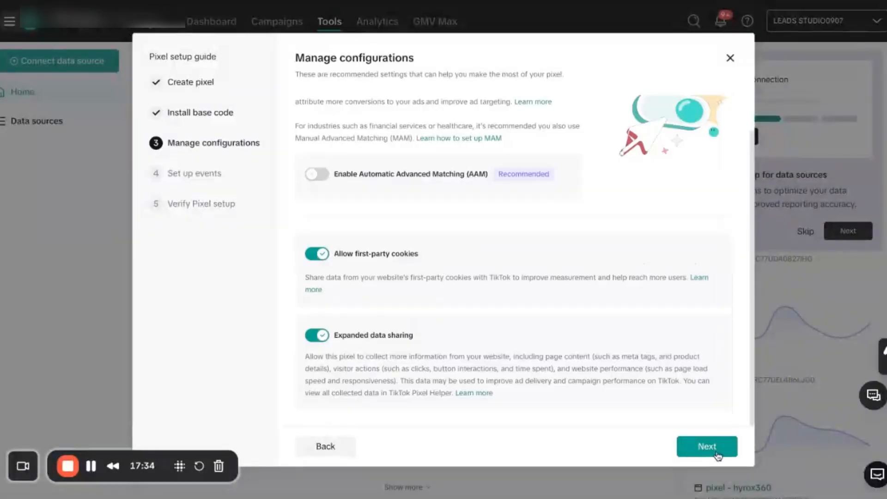
scroll(553, 281, down, 1)
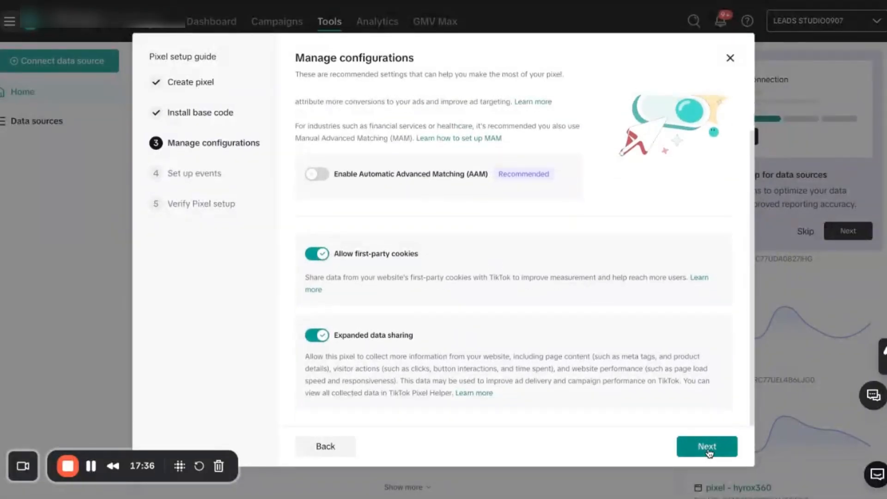
click(709, 448)
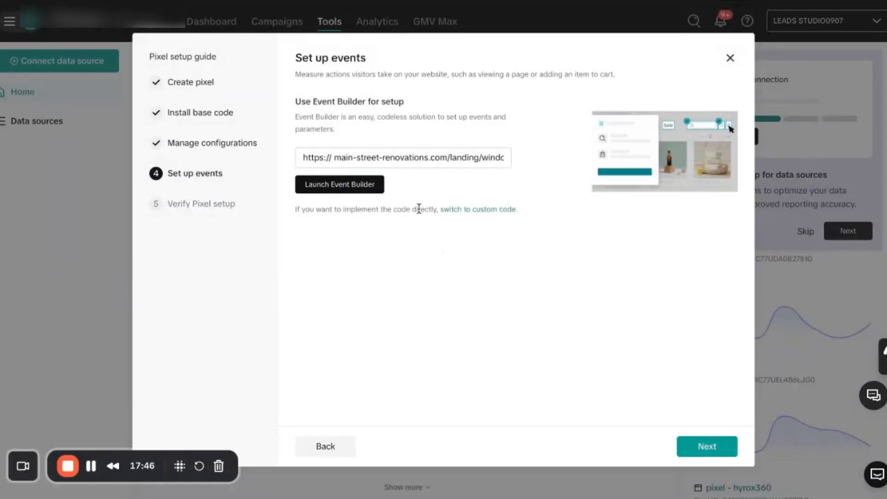
click(484, 210)
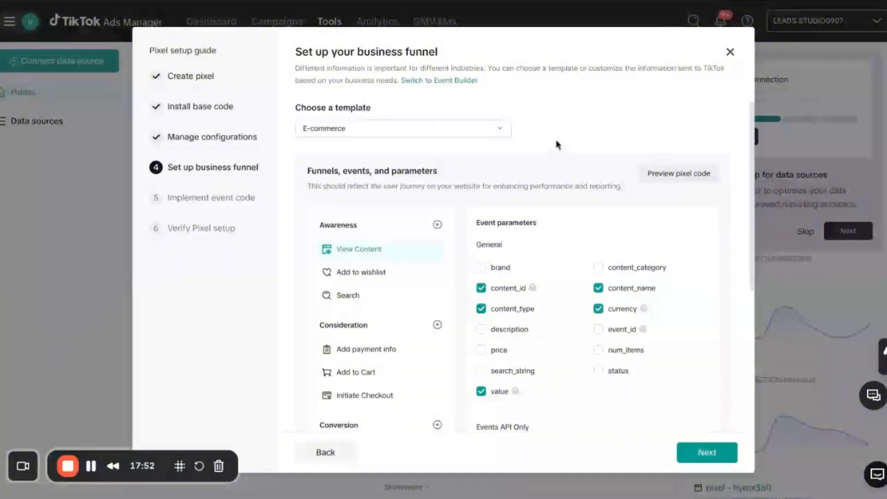
Deselect the content_id and content_type parameters of the View Content event.
scroll(476, 291, down, 2)
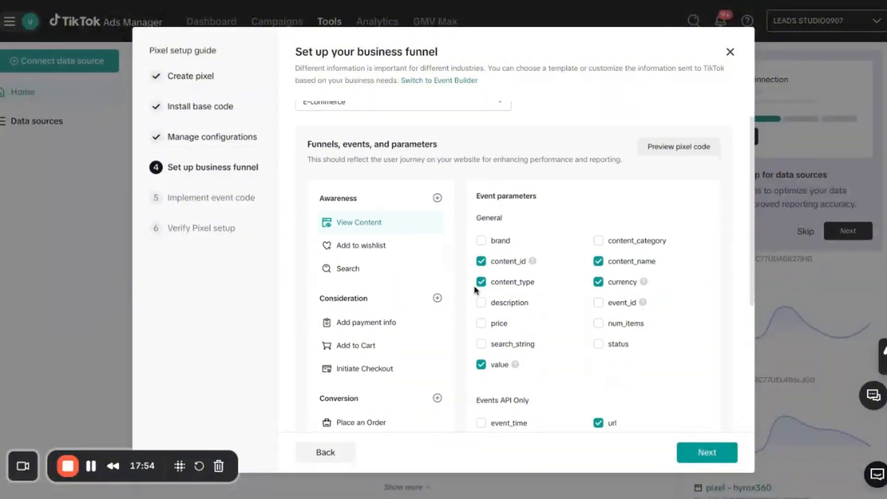
click(481, 211)
click(481, 232)
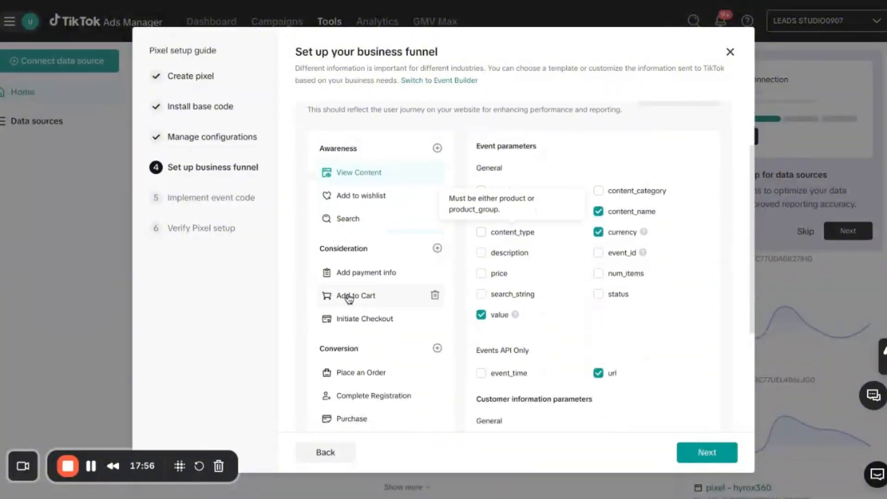
Deselect content_id, content_type, content_name, currency and value for the Purchase event, keeping its url and customer information parameters.
scroll(349, 299, down, 3)
click(349, 328)
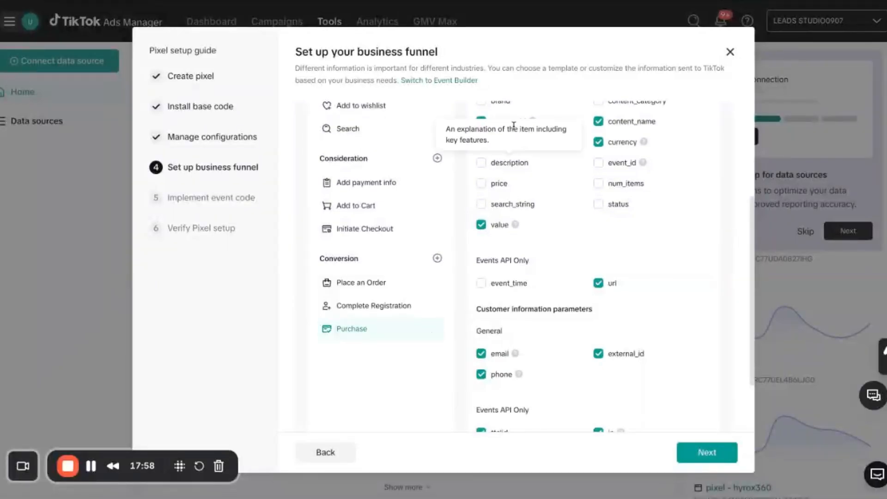
scroll(611, 313, up, 3)
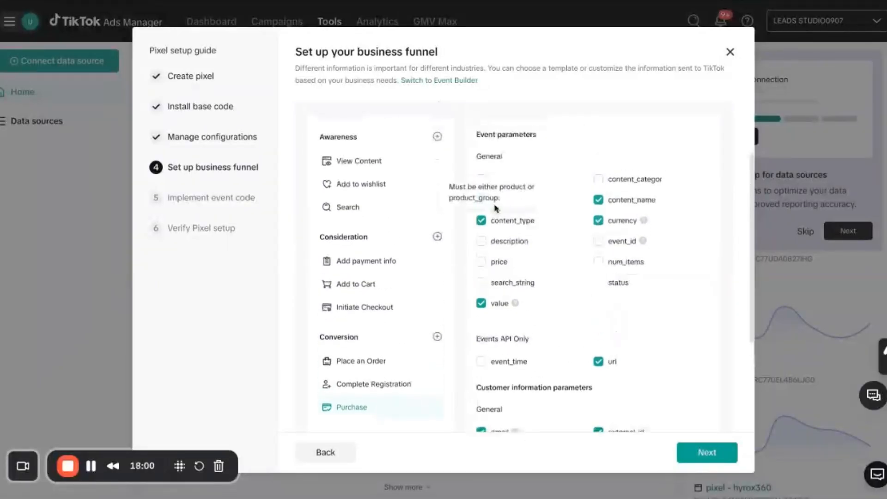
scroll(588, 324, down, 1)
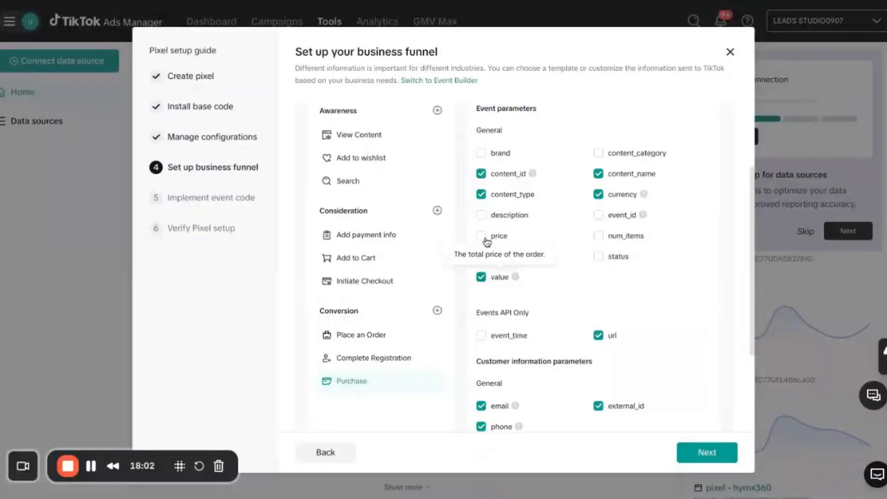
click(598, 174)
click(598, 194)
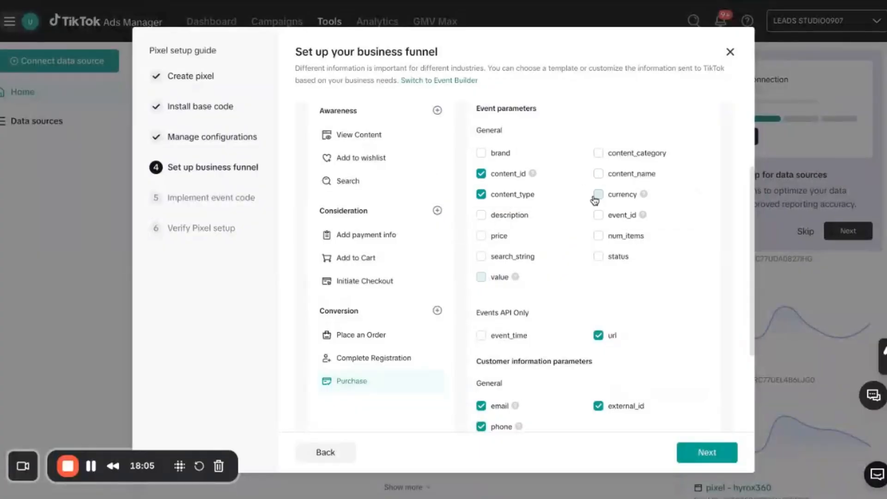
click(481, 194)
click(481, 174)
scroll(535, 209, down, 3)
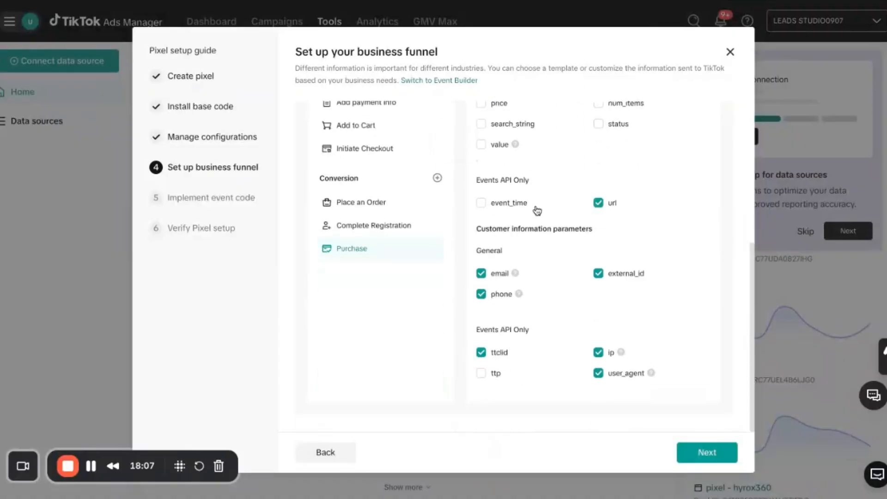
click(599, 204)
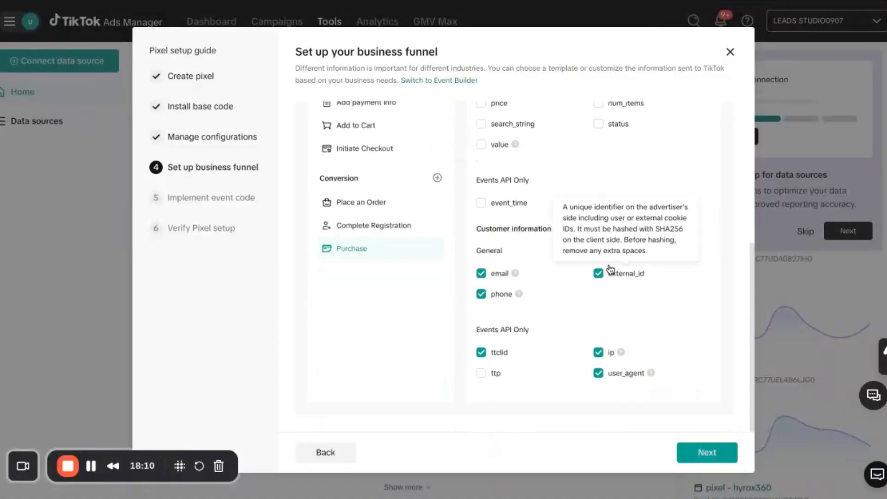
click(598, 204)
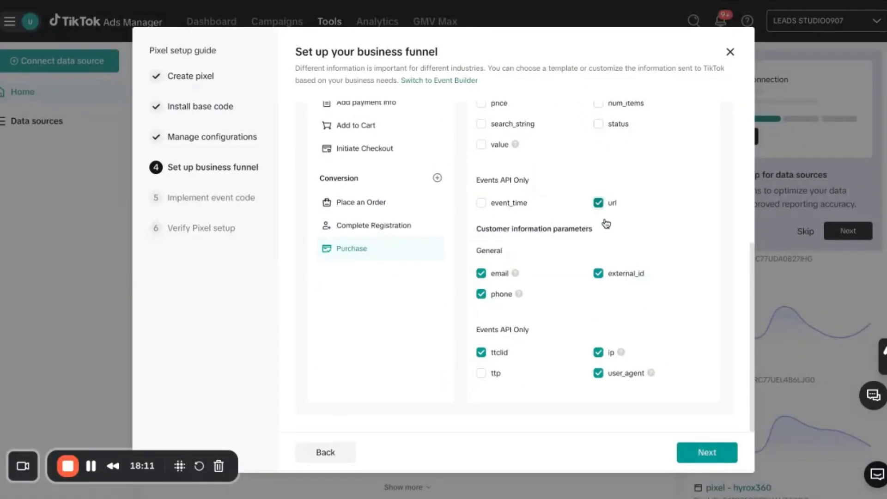
Proceed to the event code implementation and locate the Purchase tracking line at the end of the generated code.
click(702, 453)
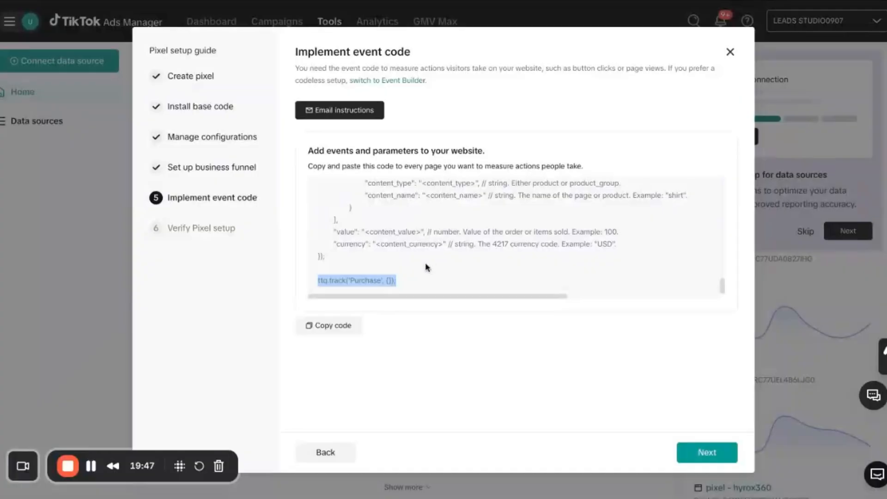
scroll(416, 240, up, 3)
scroll(398, 197, up, 15)
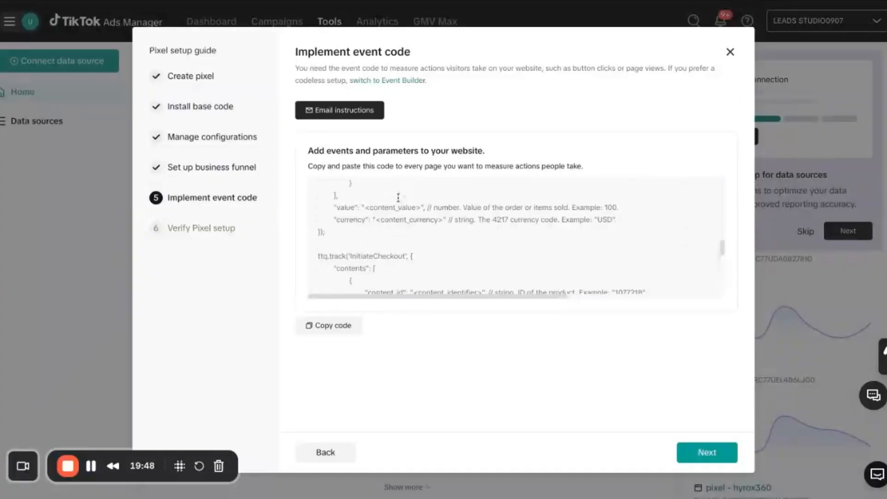
scroll(399, 246, down, 10)
scroll(399, 245, down, 7)
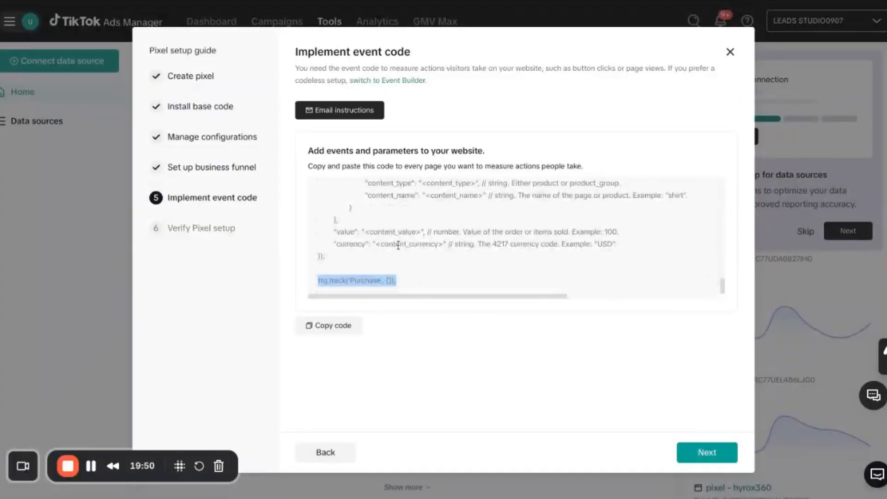
Select and copy the ttq.track('Purchase', {}); line from the generated event code.
click(340, 275)
triple_click(340, 282)
scroll(339, 263, up, 5)
scroll(340, 262, down, 5)
triple_click(346, 281)
key(ctrl+c)
Switch to the window-zip.html code editor and paste the Purchase tracking line directly below the pixel base code, before the closing script tag.
click(442, 0)
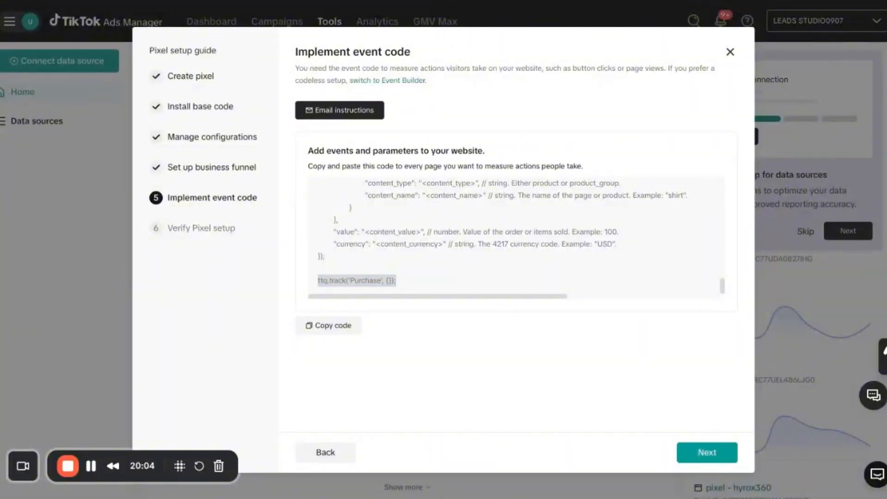
scroll(251, 269, down, 2)
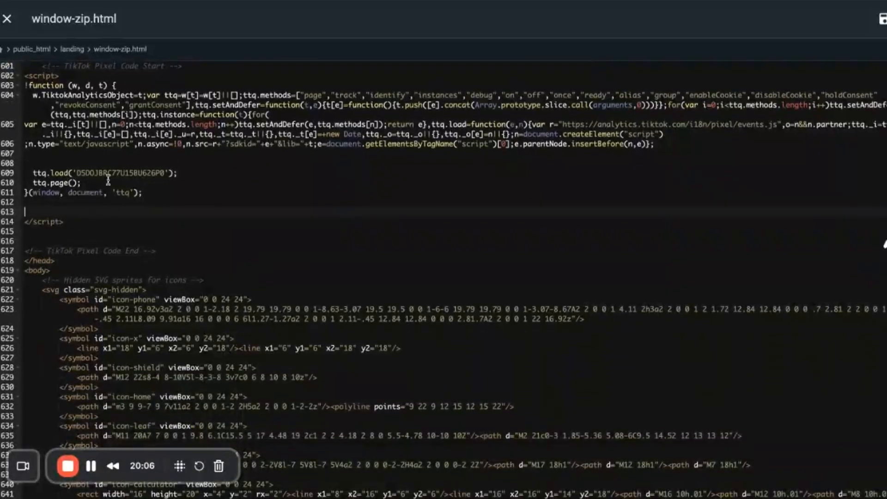
scroll(123, 196, up, 1)
scroll(124, 196, up, 1)
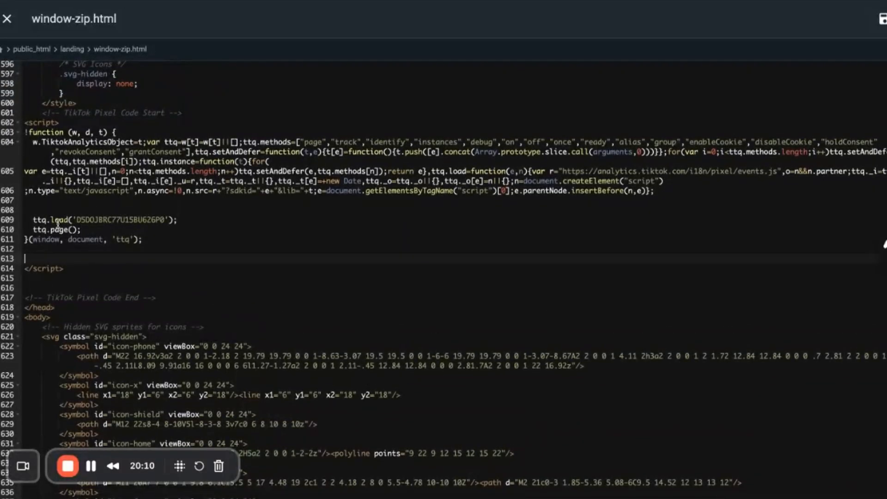
click(153, 237)
key(ctrl+v)
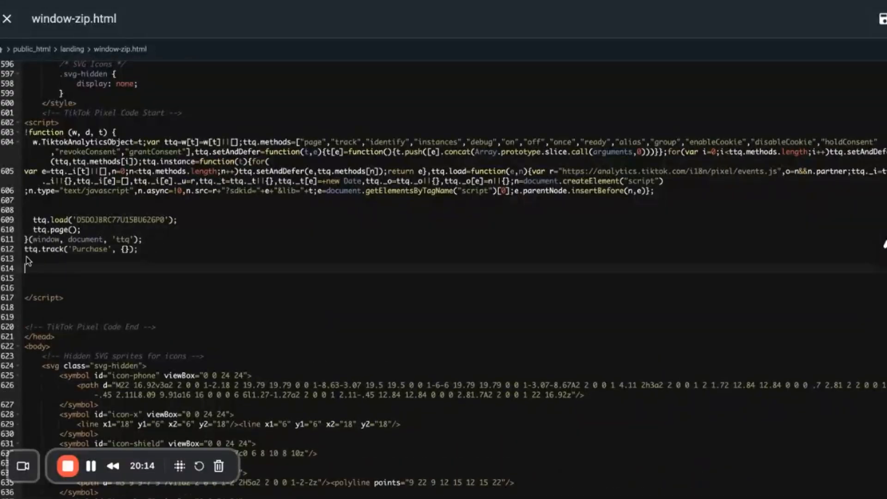
Tidy the pixel script by joining the closing function line to ttq.page();, indenting the Purchase line and removing the surplus blank lines below it.
key(BackSpace)
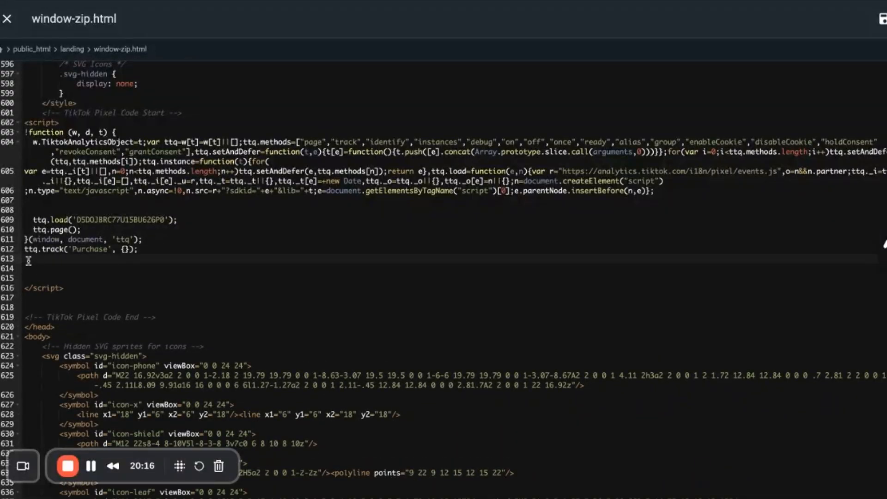
click(22, 249)
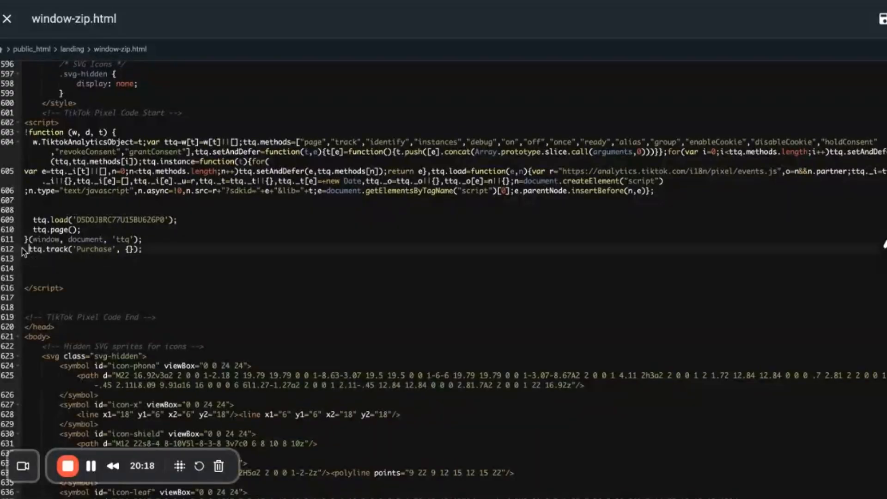
click(25, 239)
key(BackSpace)
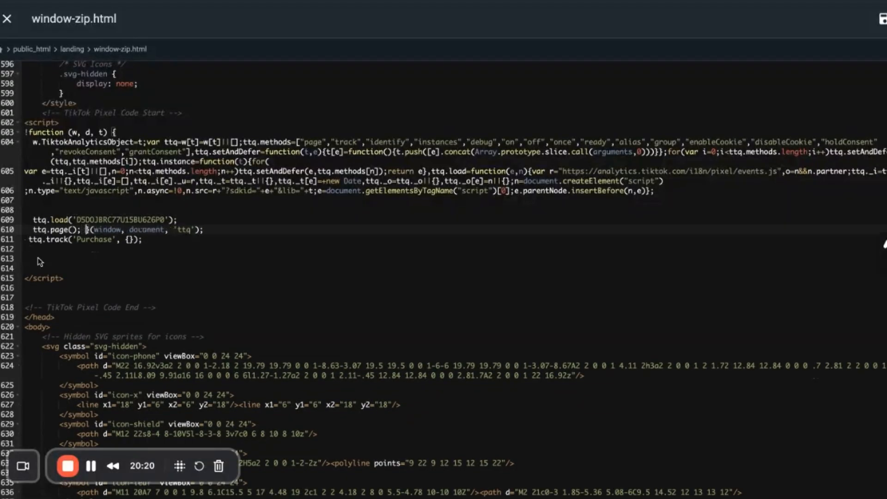
click(29, 239)
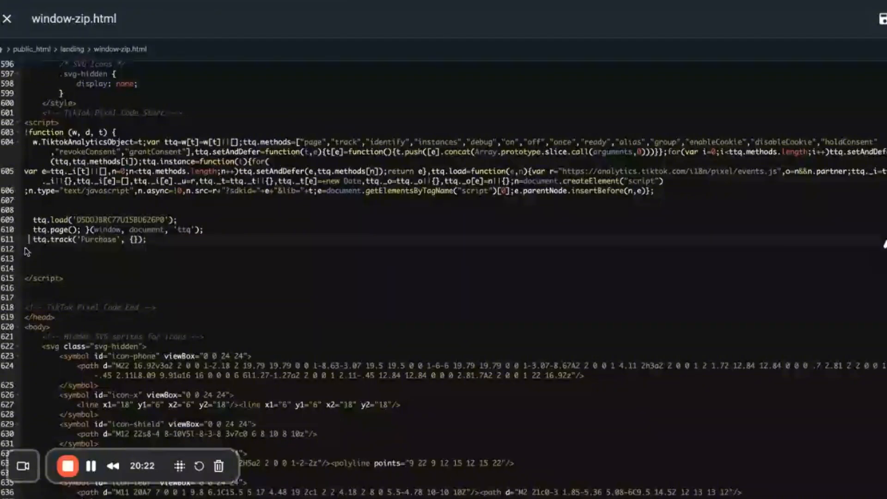
click(29, 269)
key(BackSpace)
key(BackSpace)
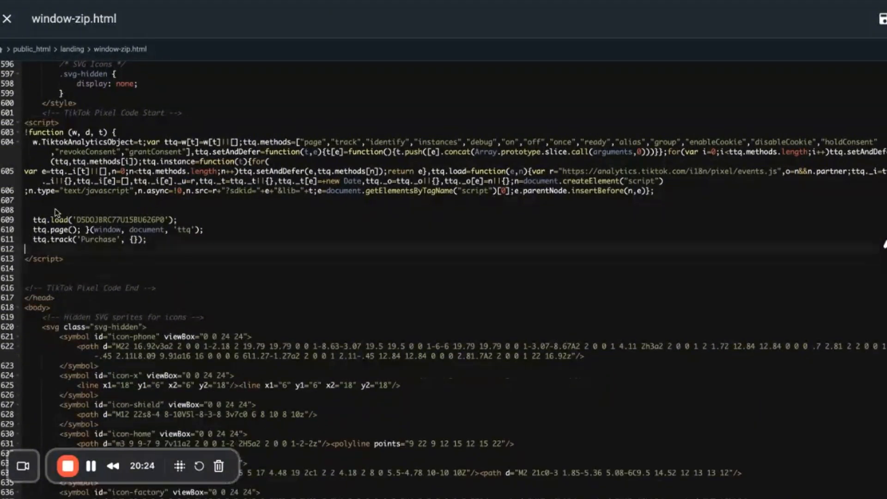
Review the Purchase event name and its empty parameter braces, and save window-zip.html.
click(136, 239)
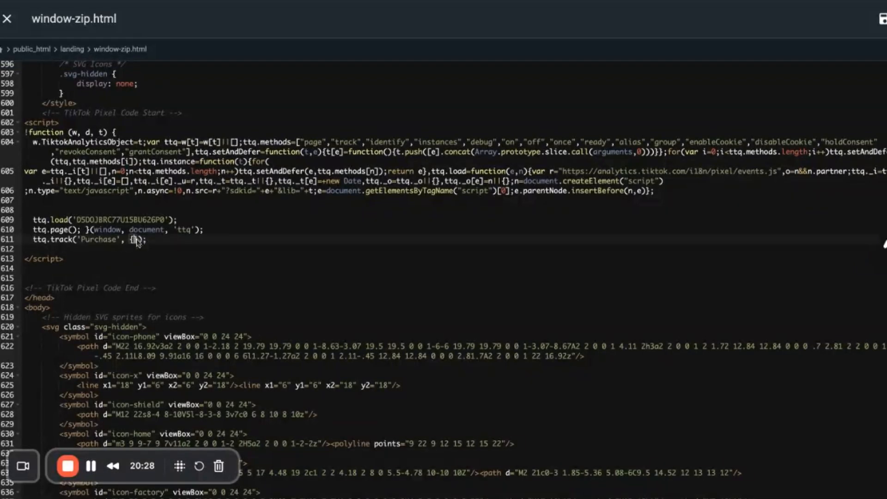
double_click(106, 240)
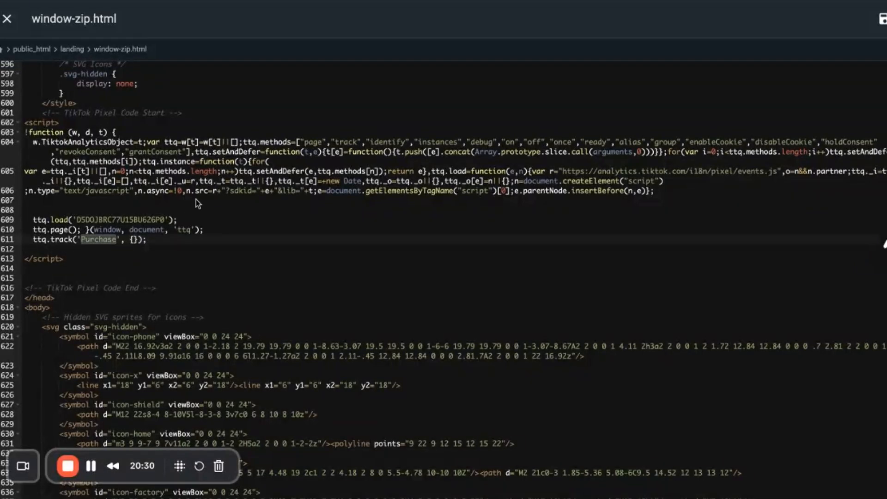
click(133, 239)
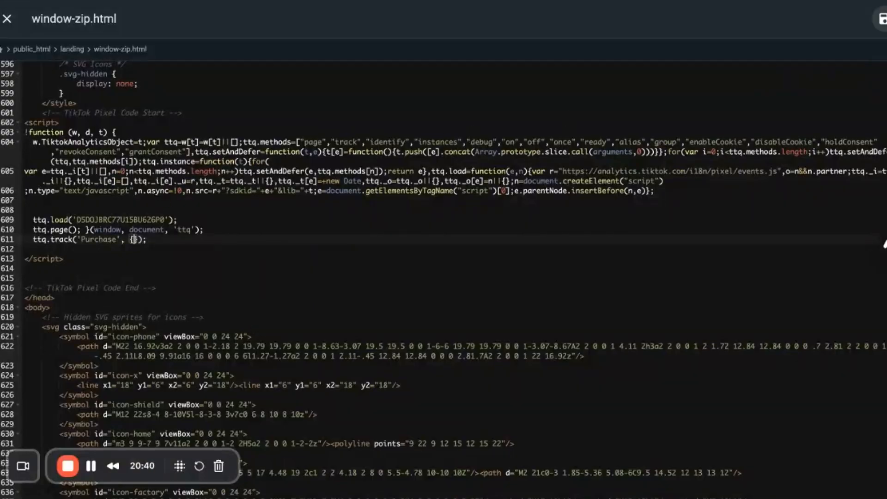
click(882, 19)
triple_click(67, 18)
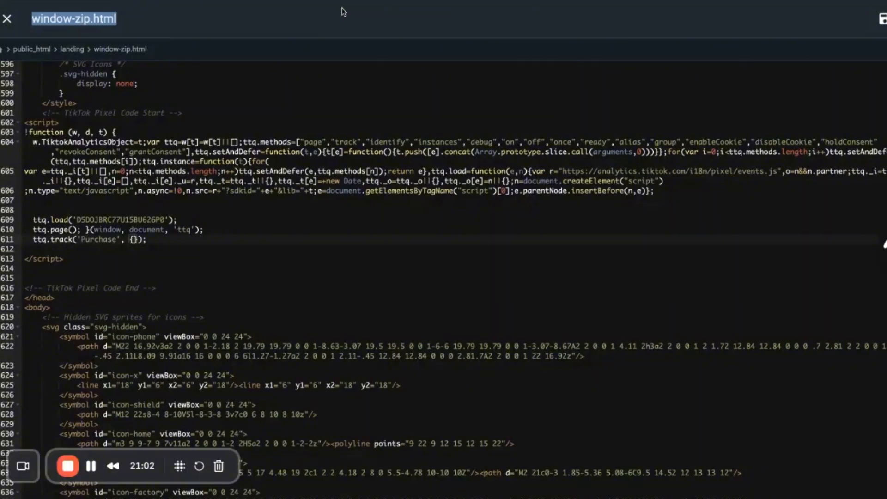
Switch back to the ad group setup in TikTok Ads Manager and check the optimization event list for Purchase availability.
click(371, 1)
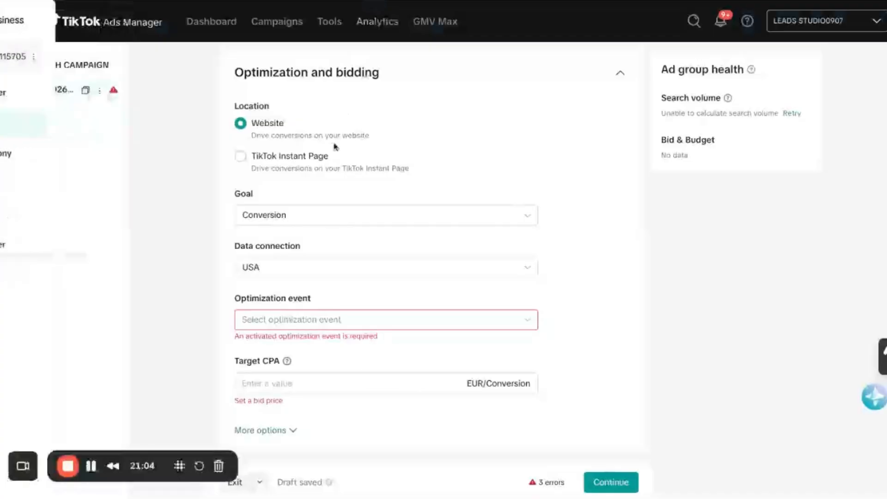
click(260, 323)
scroll(271, 369, down, 2)
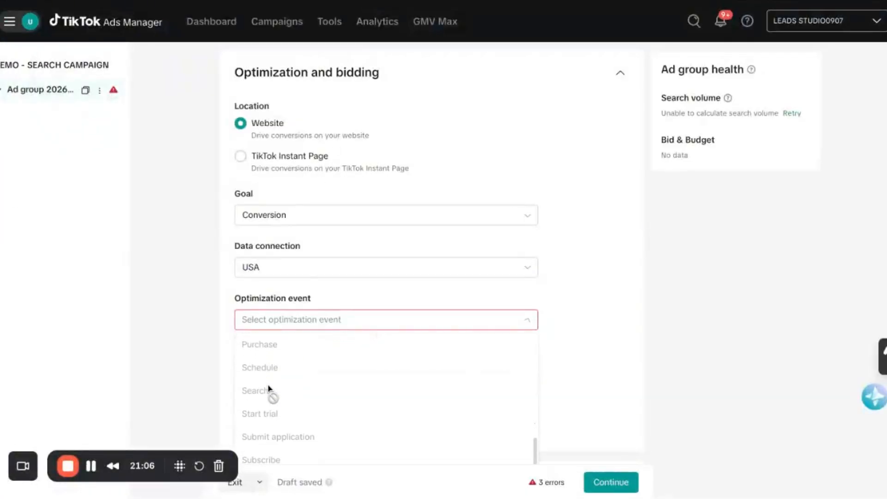
scroll(263, 400, down, 1)
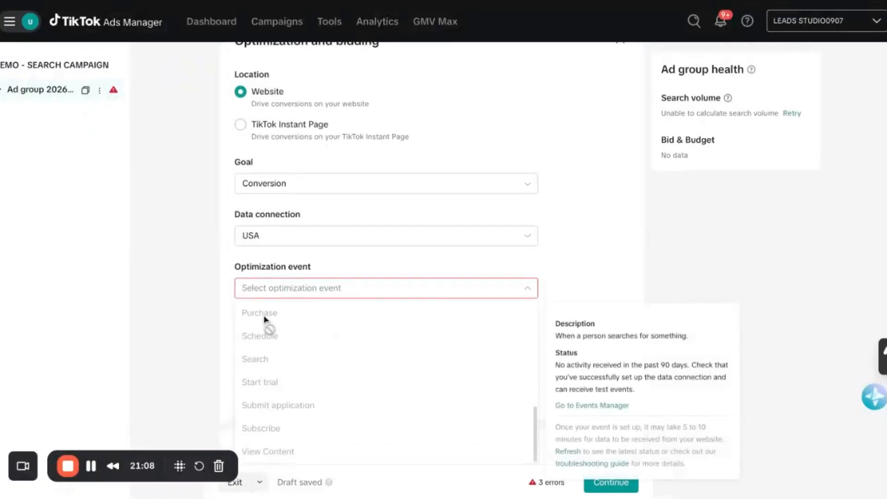
click(228, 303)
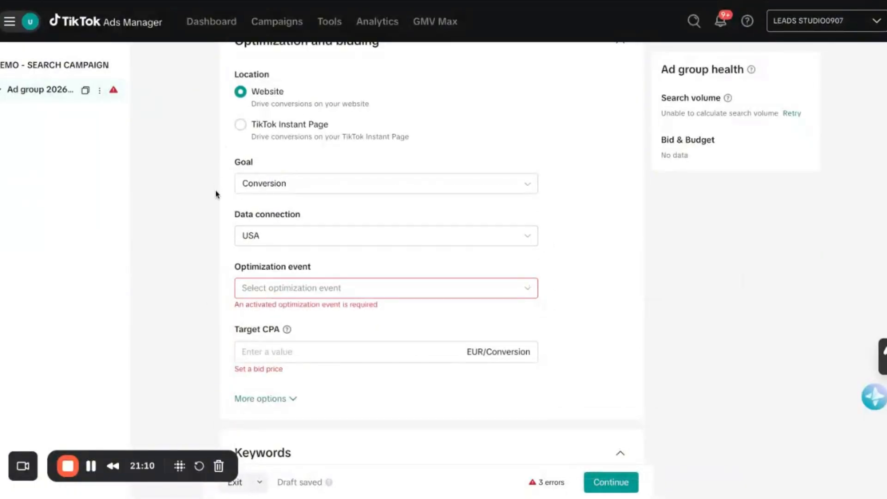
scroll(216, 194, down, 3)
scroll(215, 194, up, 5)
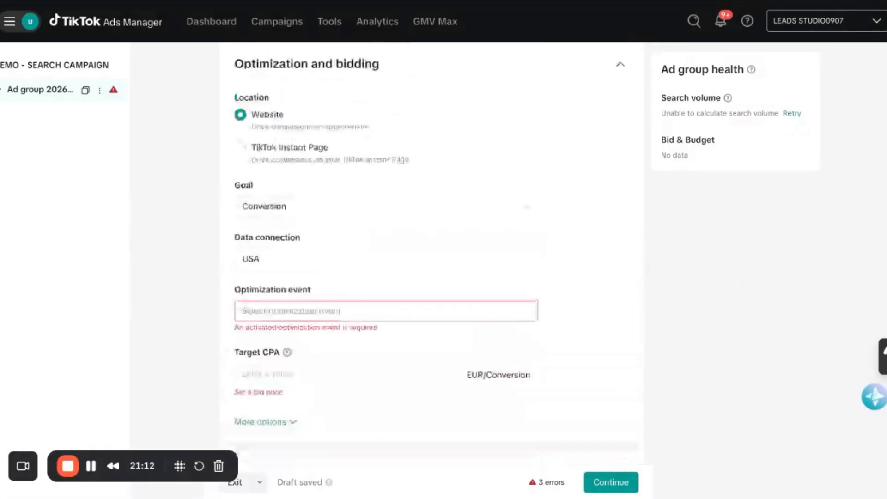